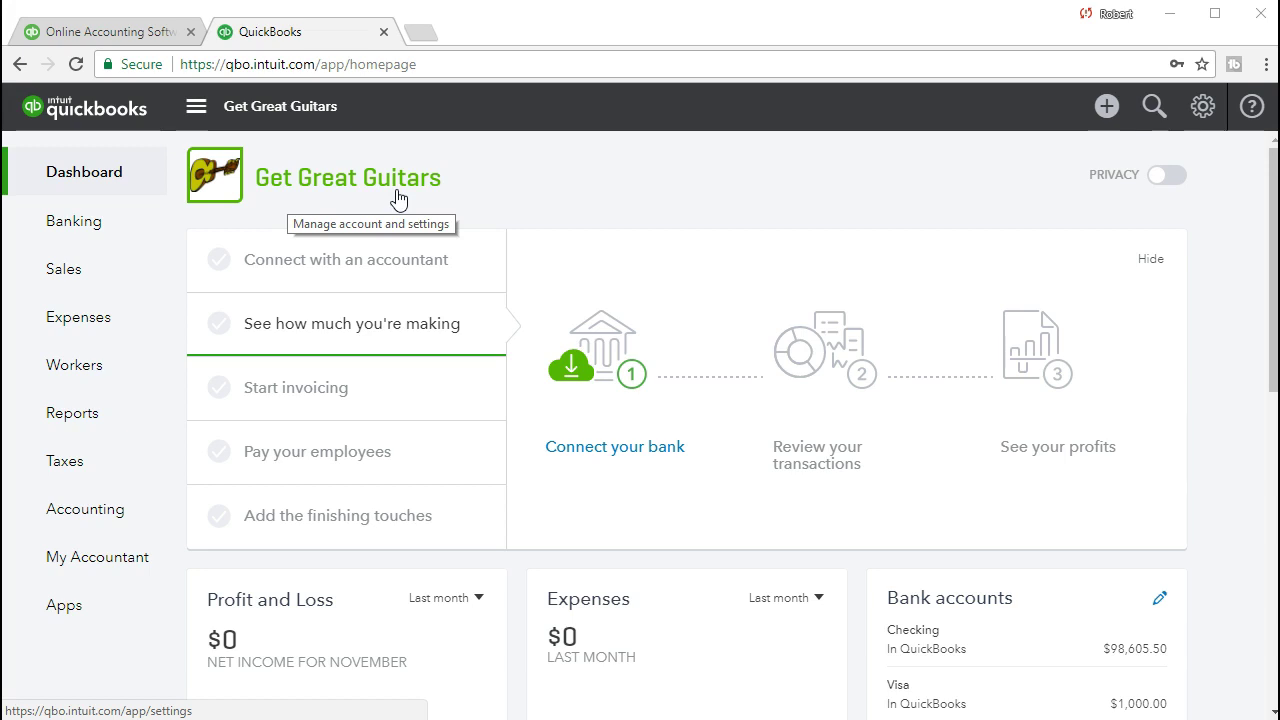
# Open the customer list in the sales area.
pyautogui.click(254, 474)
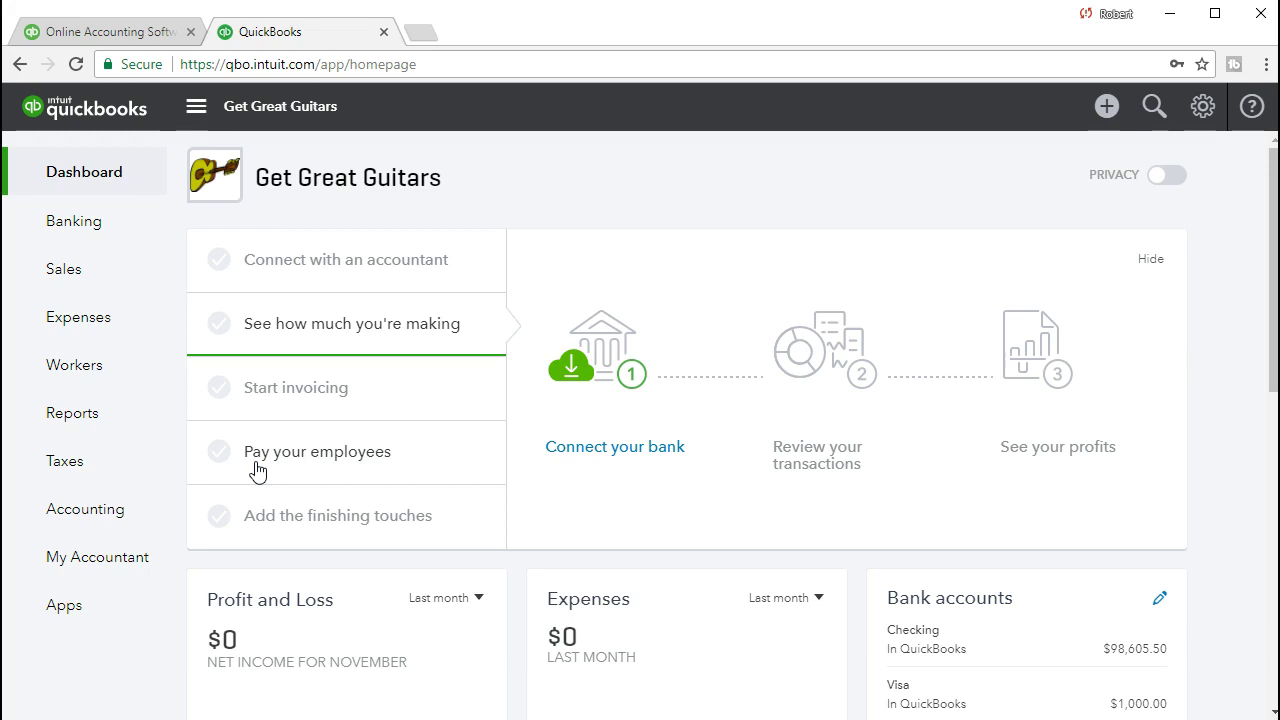
pyautogui.click(114, 278)
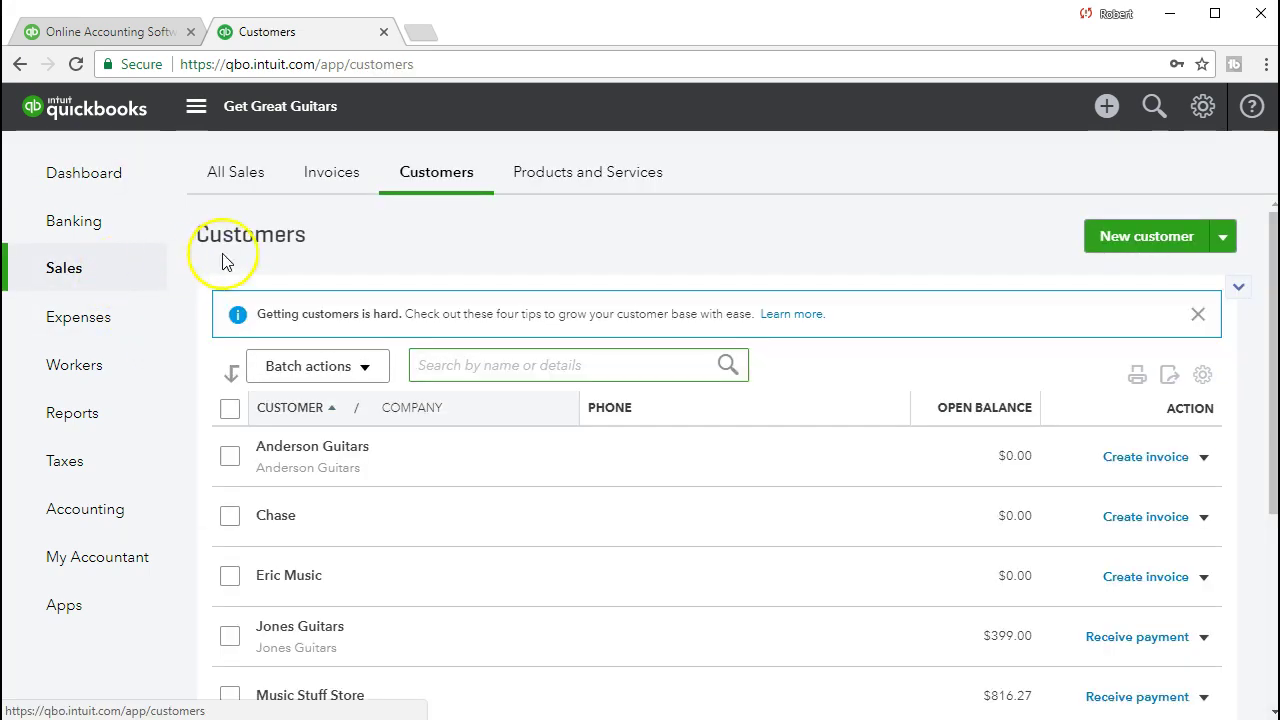
pyautogui.click(437, 187)
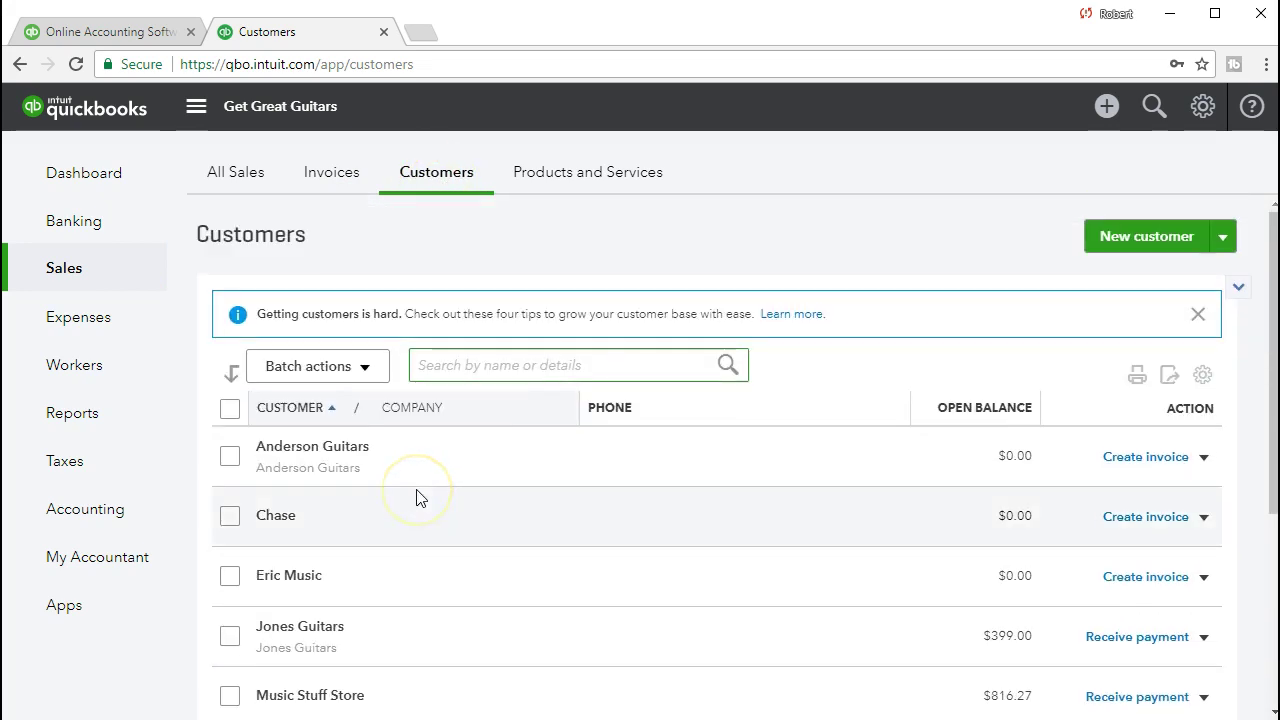
# Look through the whole customer list, including the Jones Guitars entry that could serve as a parent customer.
pyautogui.scroll(-1, 412, 470)
pyautogui.scroll(-1, 405, 453)
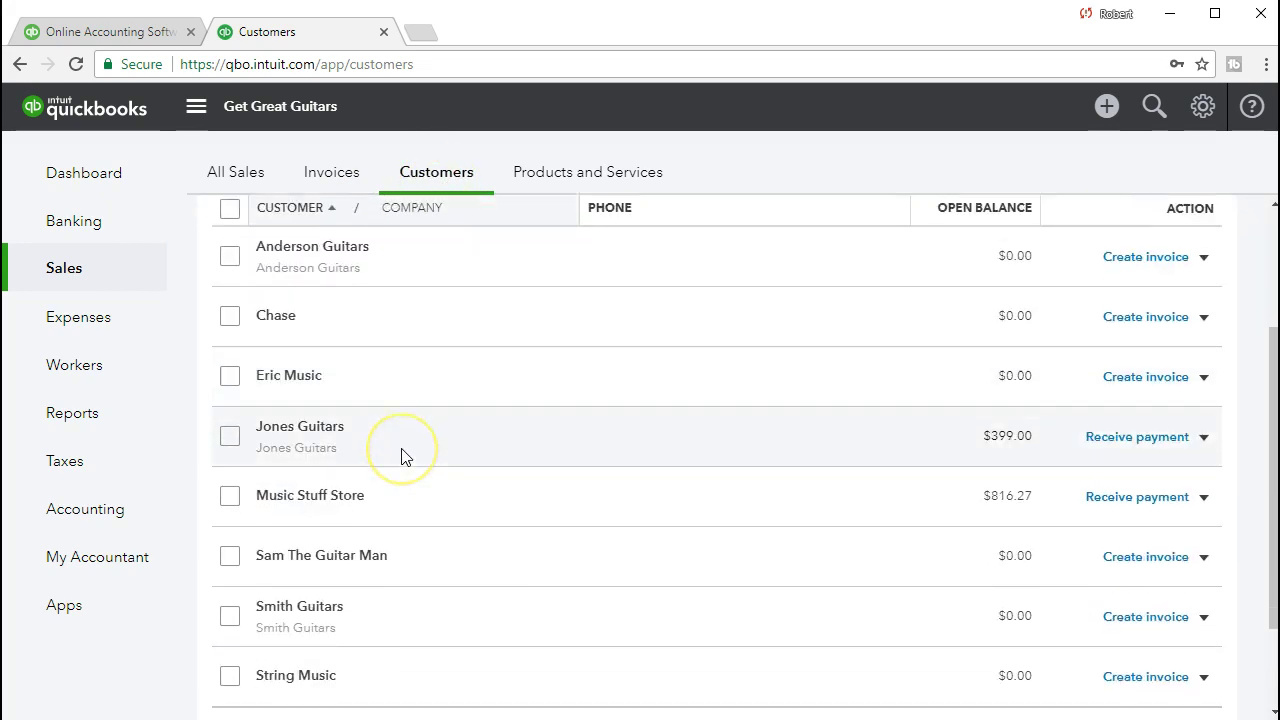
pyautogui.scroll(-1, 403, 455)
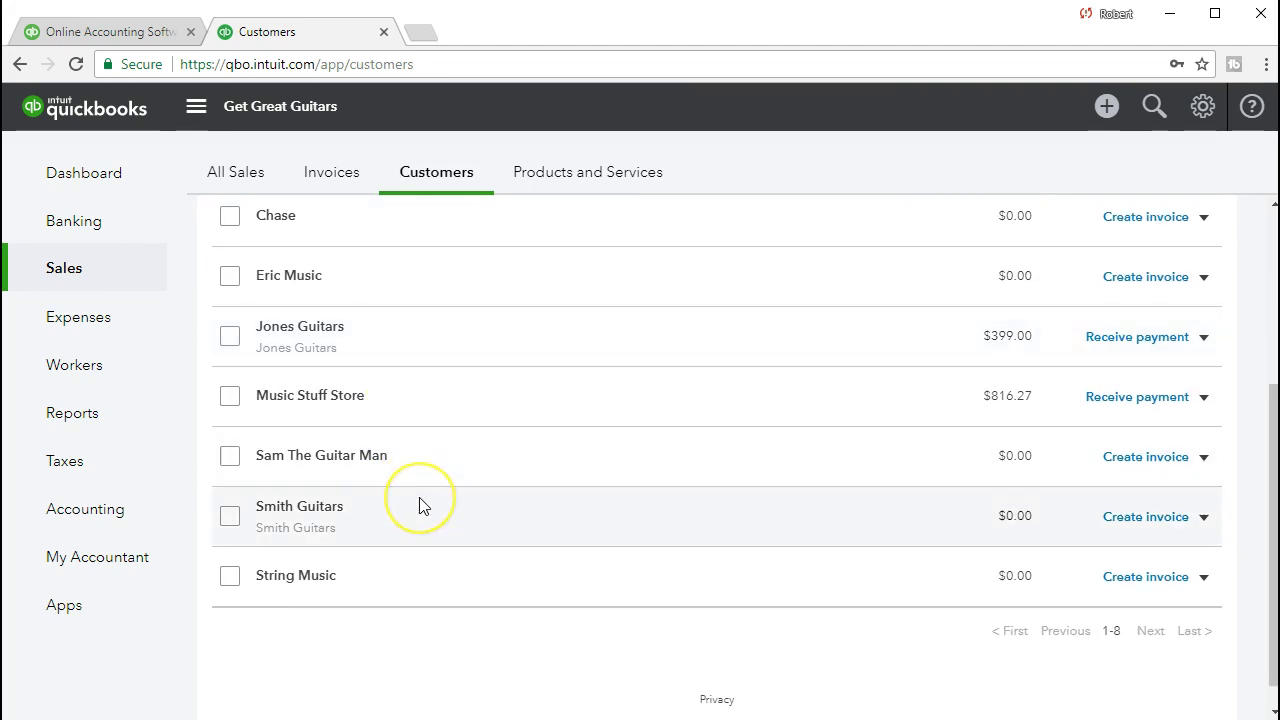
pyautogui.scroll(3, 420, 505)
pyautogui.scroll(-1, 420, 505)
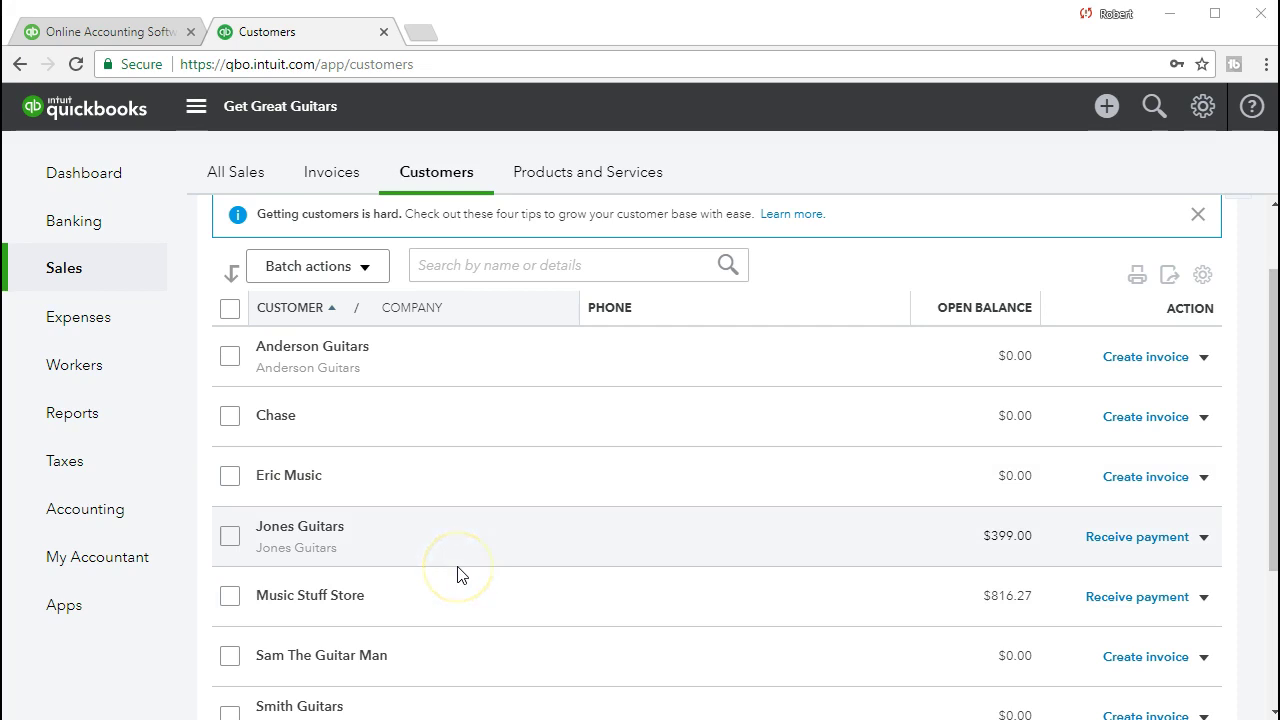
pyautogui.click(382, 558)
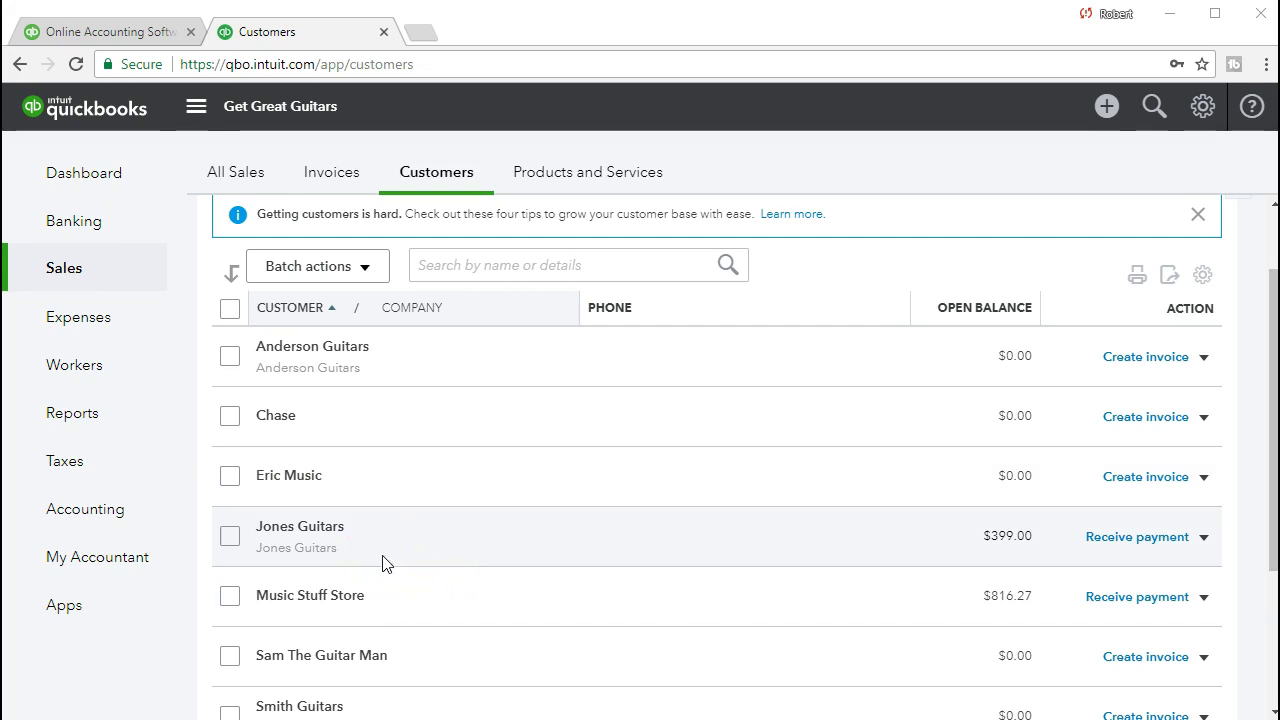
pyautogui.click(402, 564)
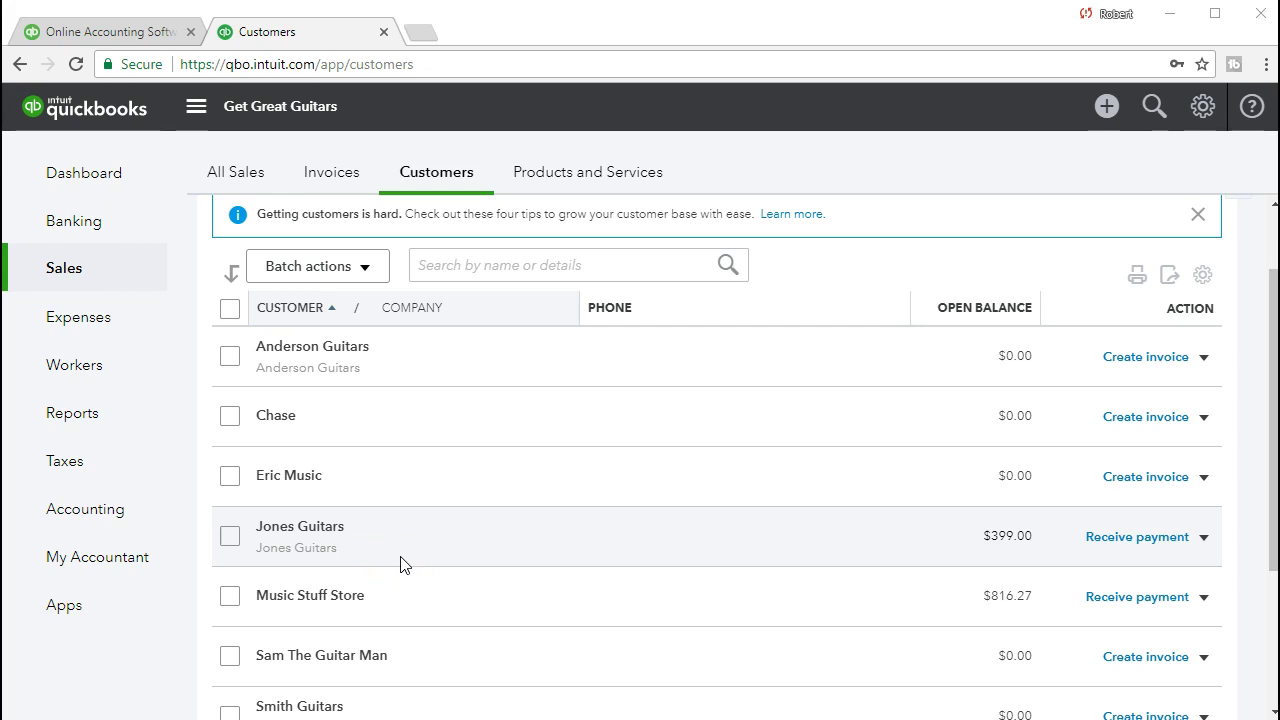
pyautogui.click(437, 591)
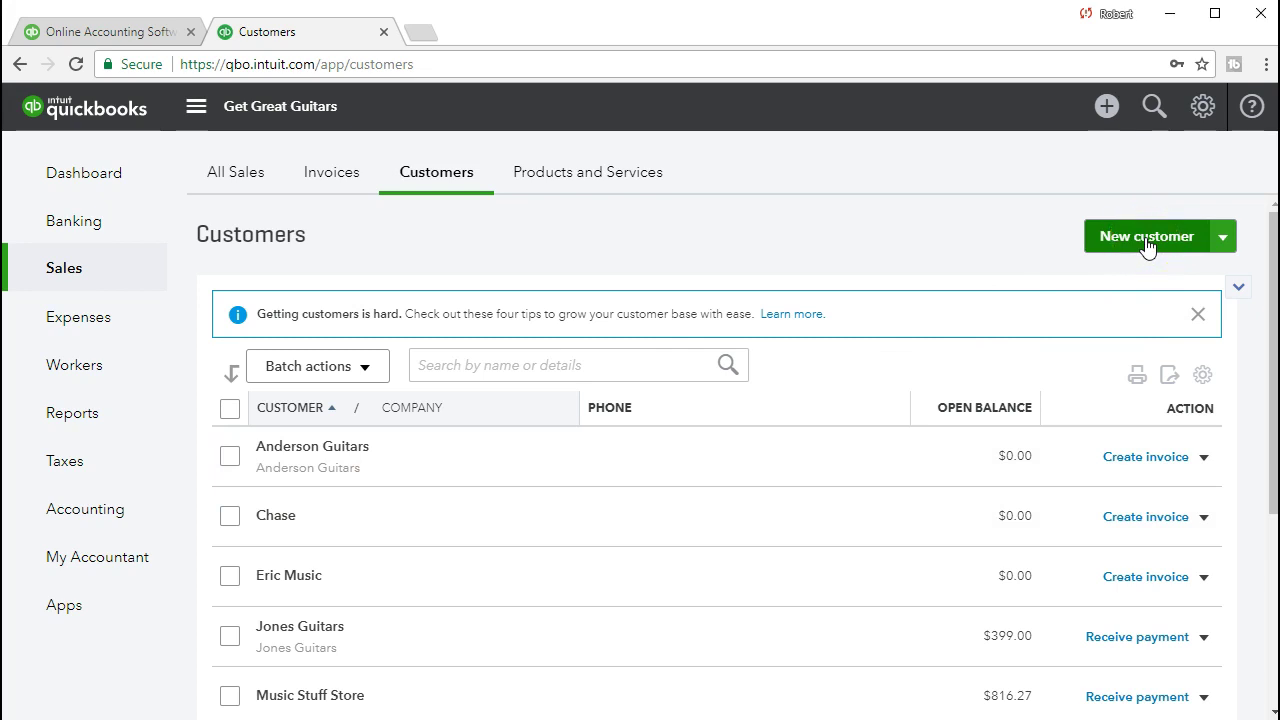
# Start a new customer with display name 3005 and make it a sub-customer of Jones Guitars.
pyautogui.click(1147, 240)
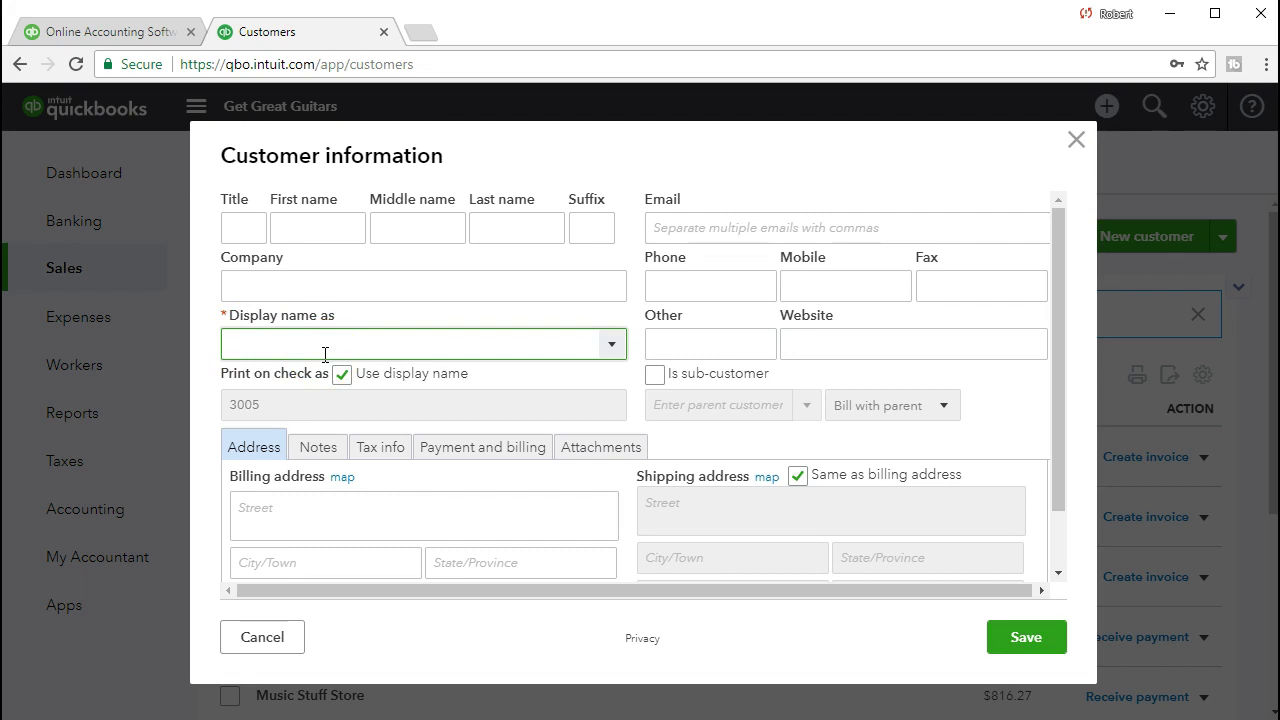
pyautogui.write('005')
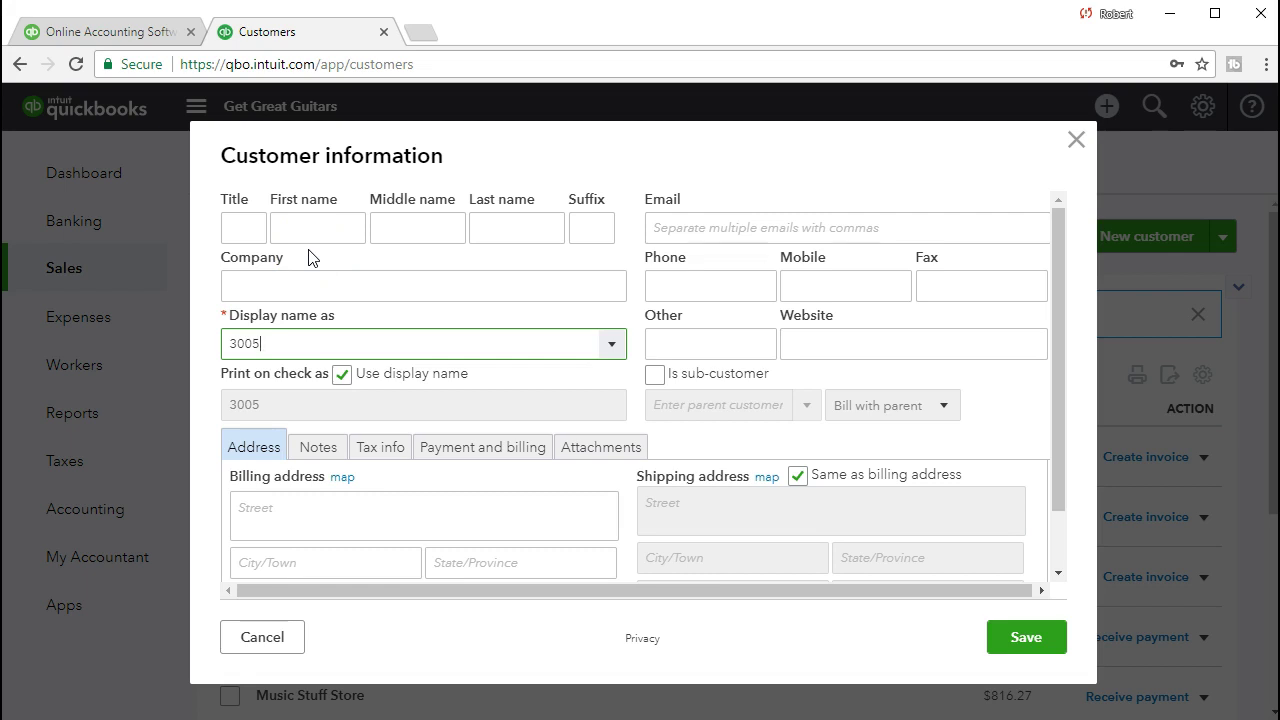
pyautogui.click(655, 376)
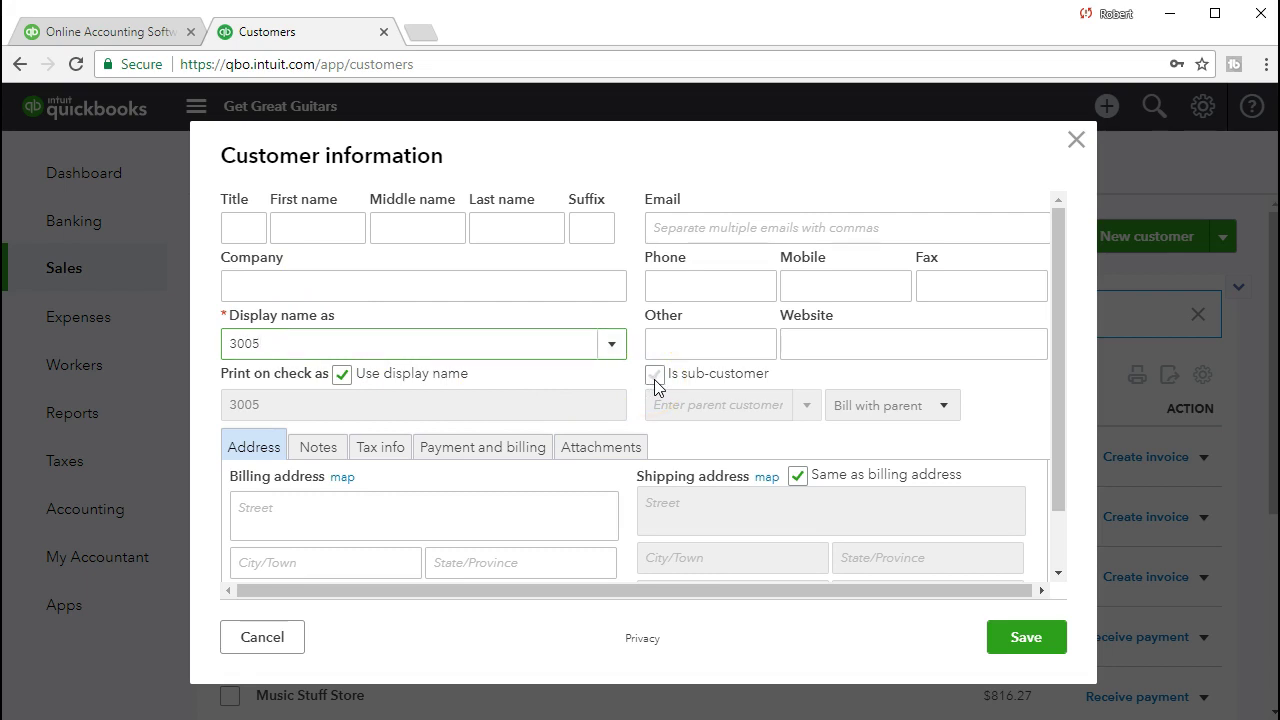
pyautogui.click(660, 404)
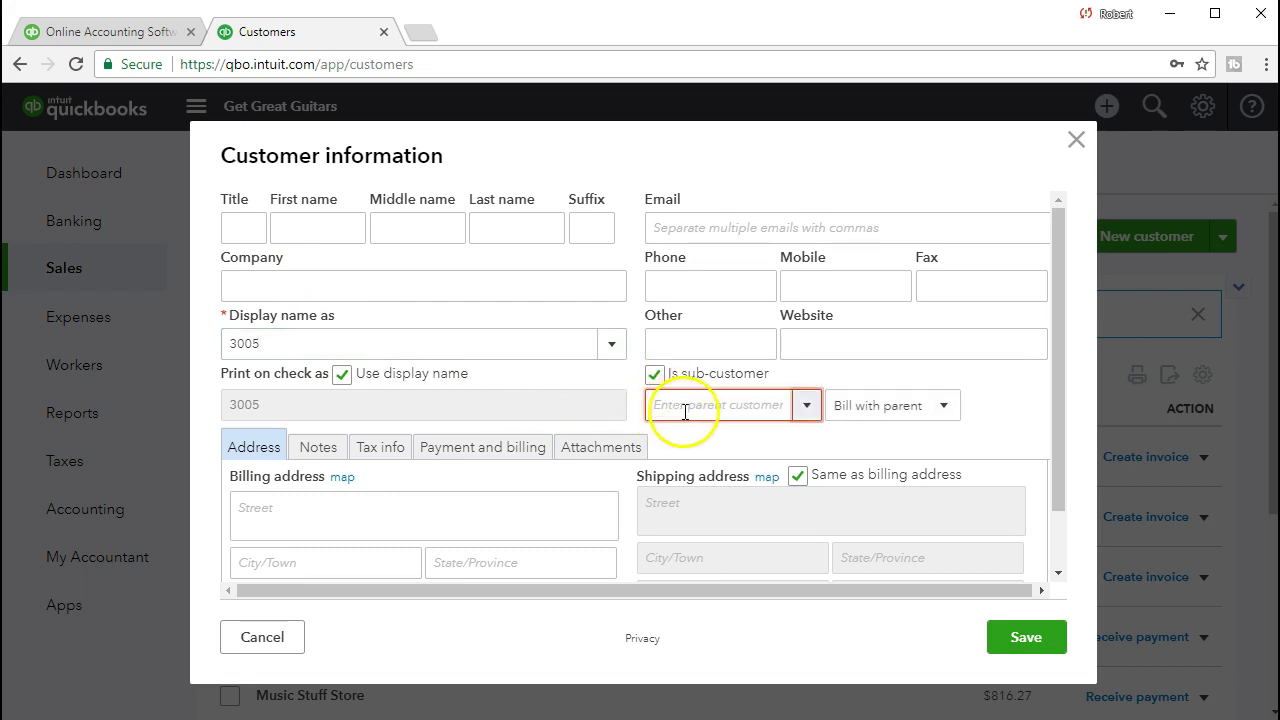
pyautogui.click(808, 407)
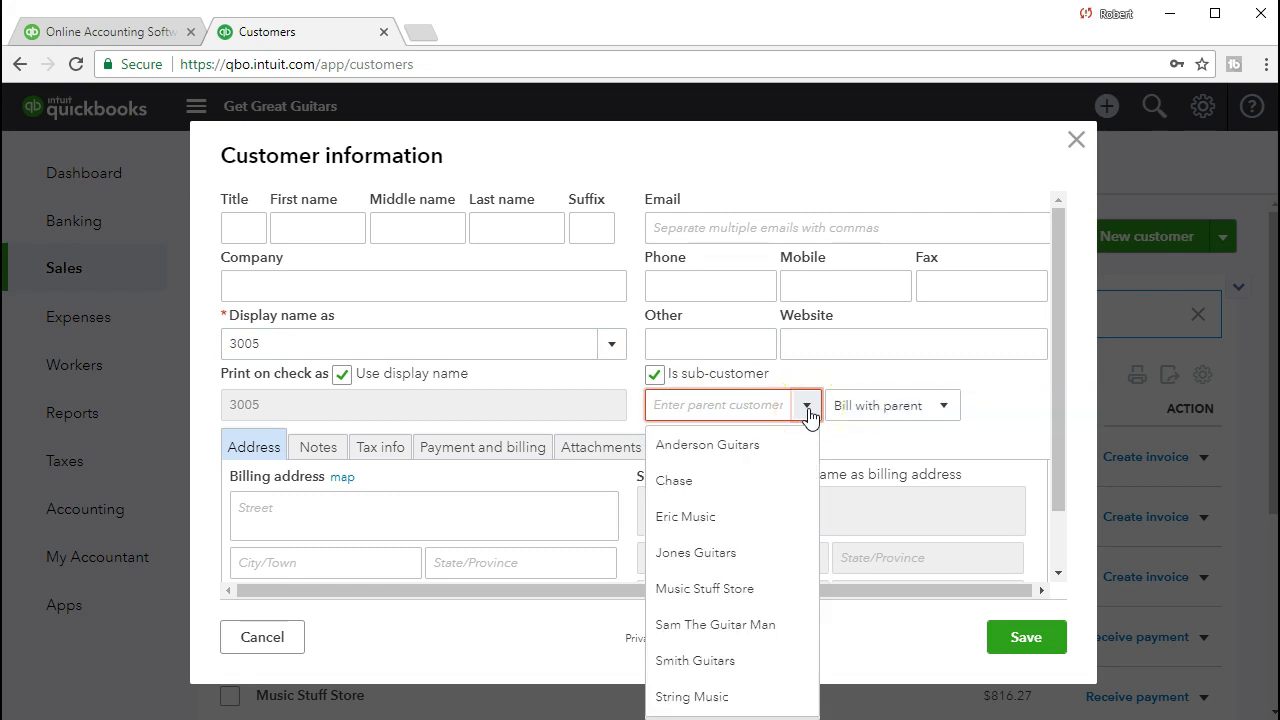
pyautogui.write('Jones Guitars')
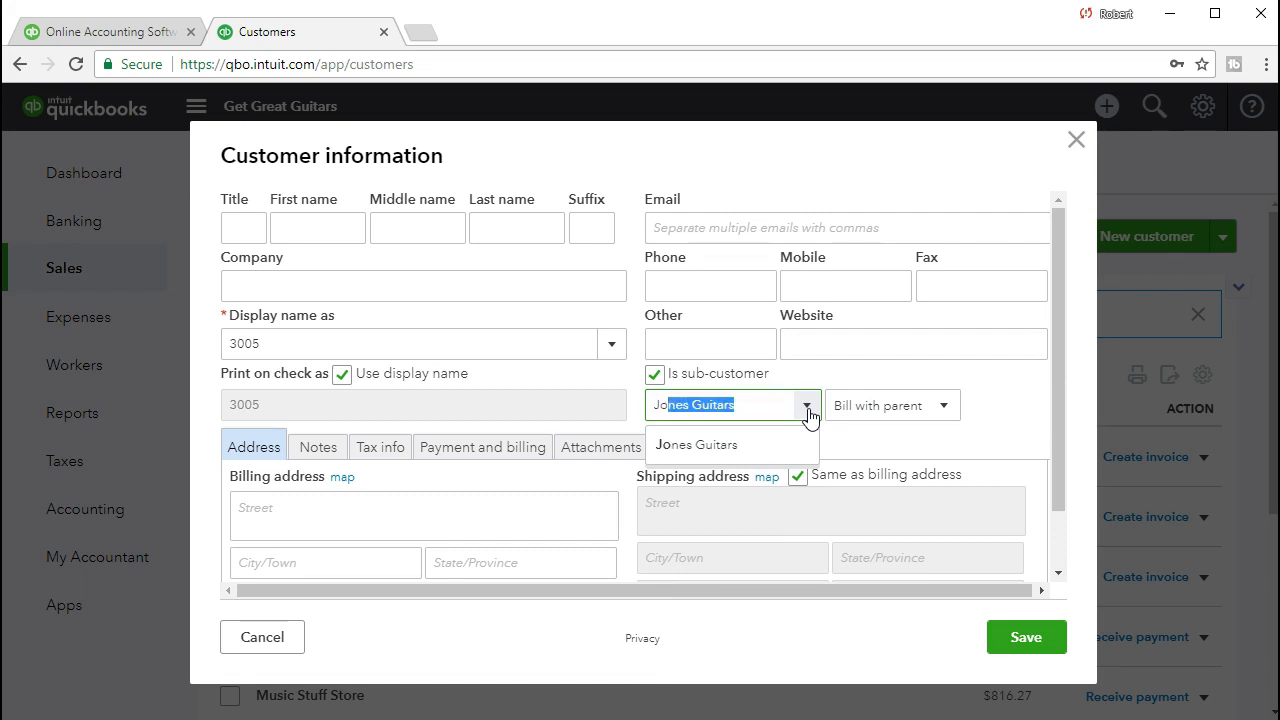
pyautogui.click(757, 447)
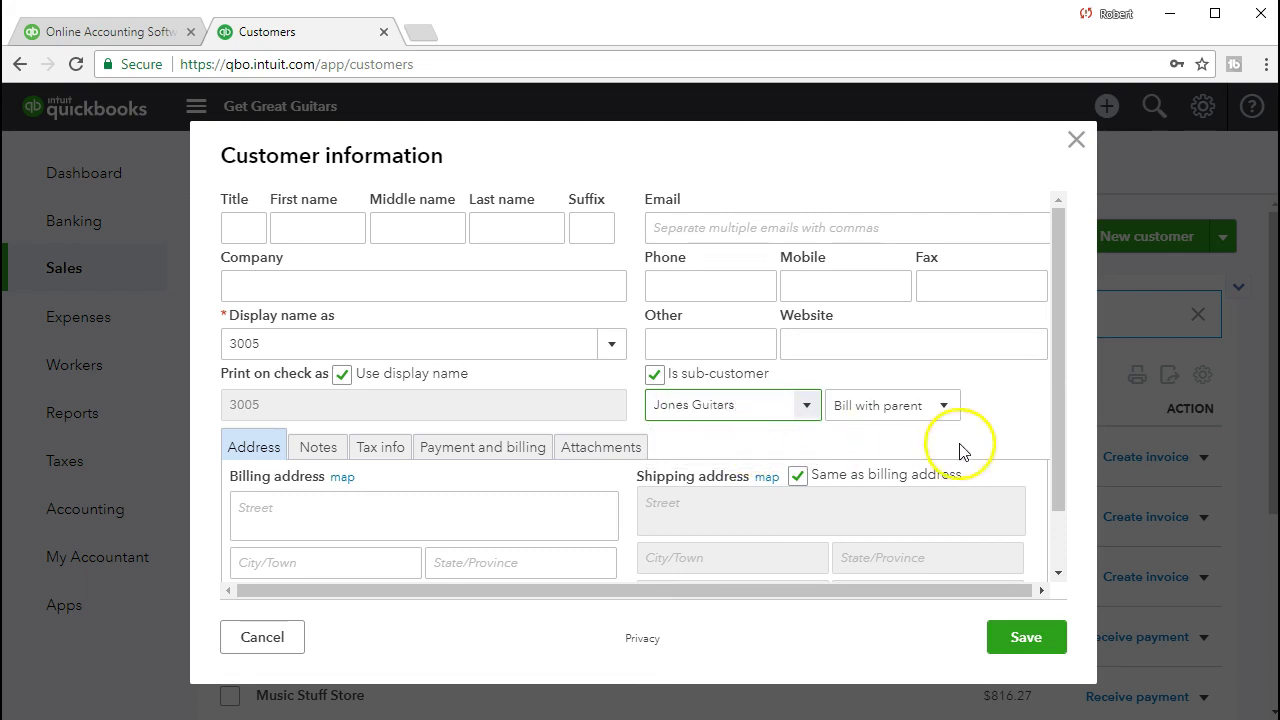
pyautogui.click(1022, 421)
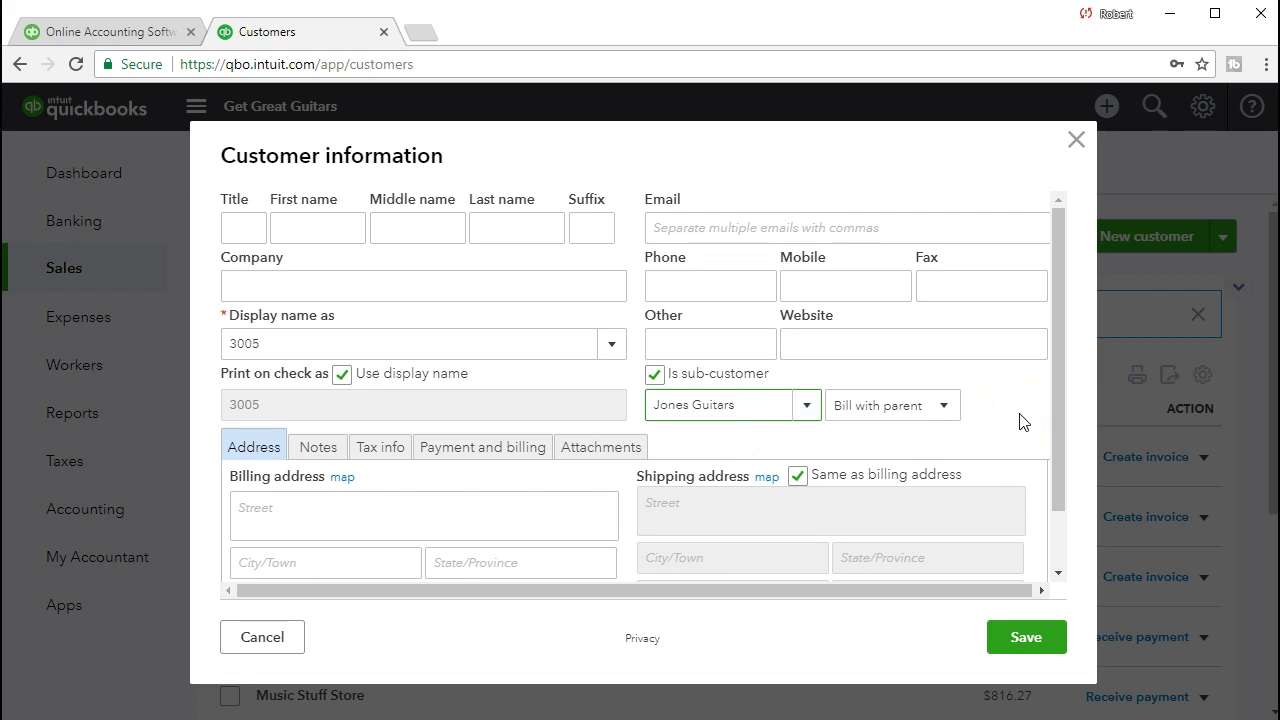
# Keep the billing option for sub-customer 3005 at Bill with parent and save the record.
pyautogui.click(956, 405)
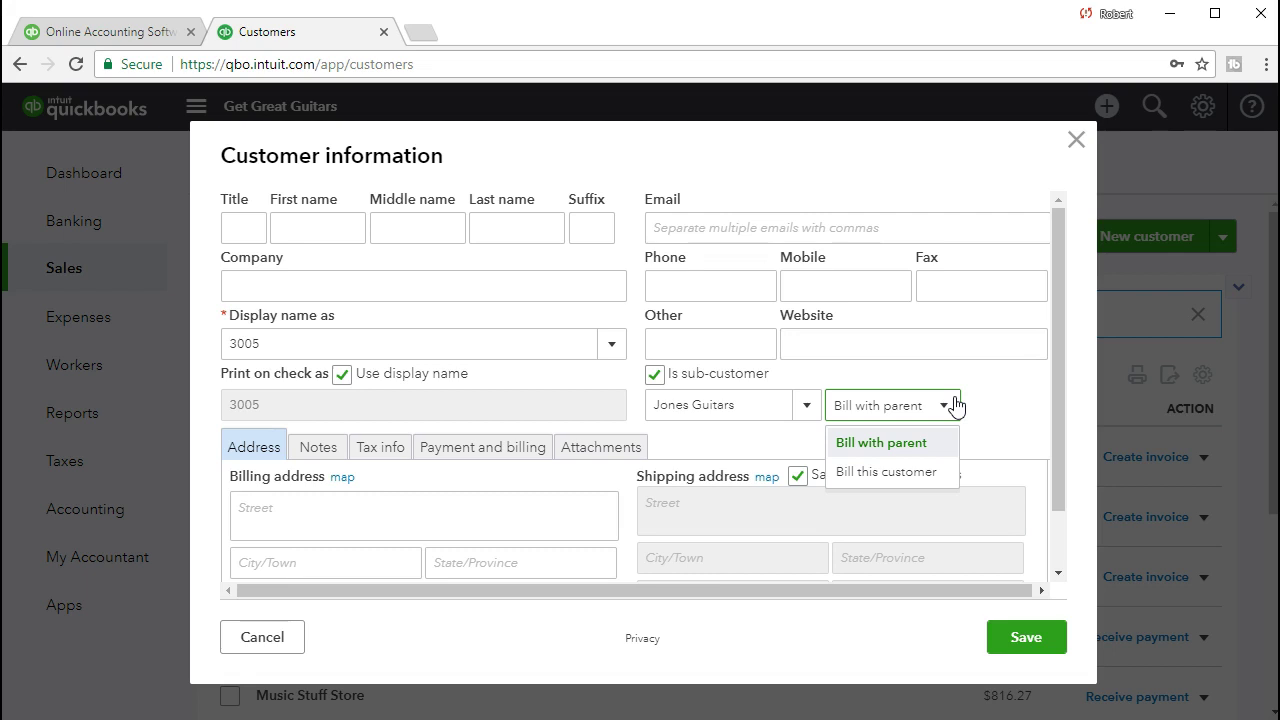
pyautogui.click(956, 405)
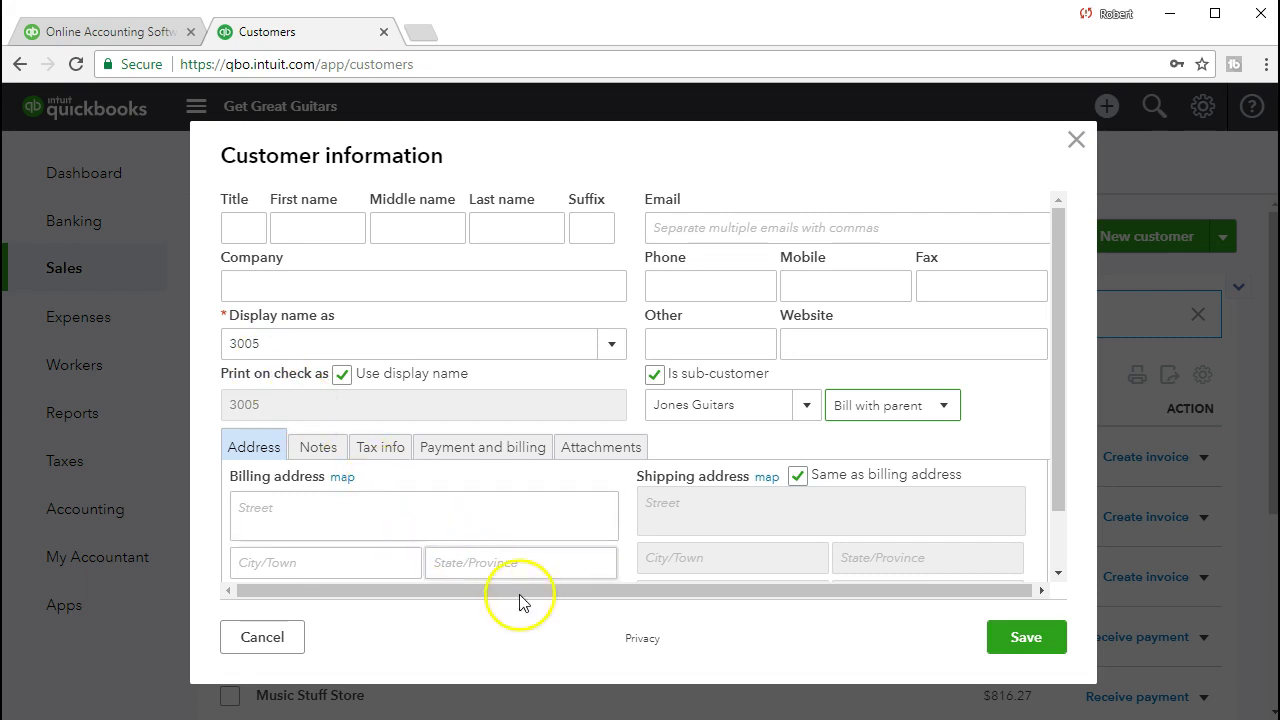
pyautogui.click(1015, 640)
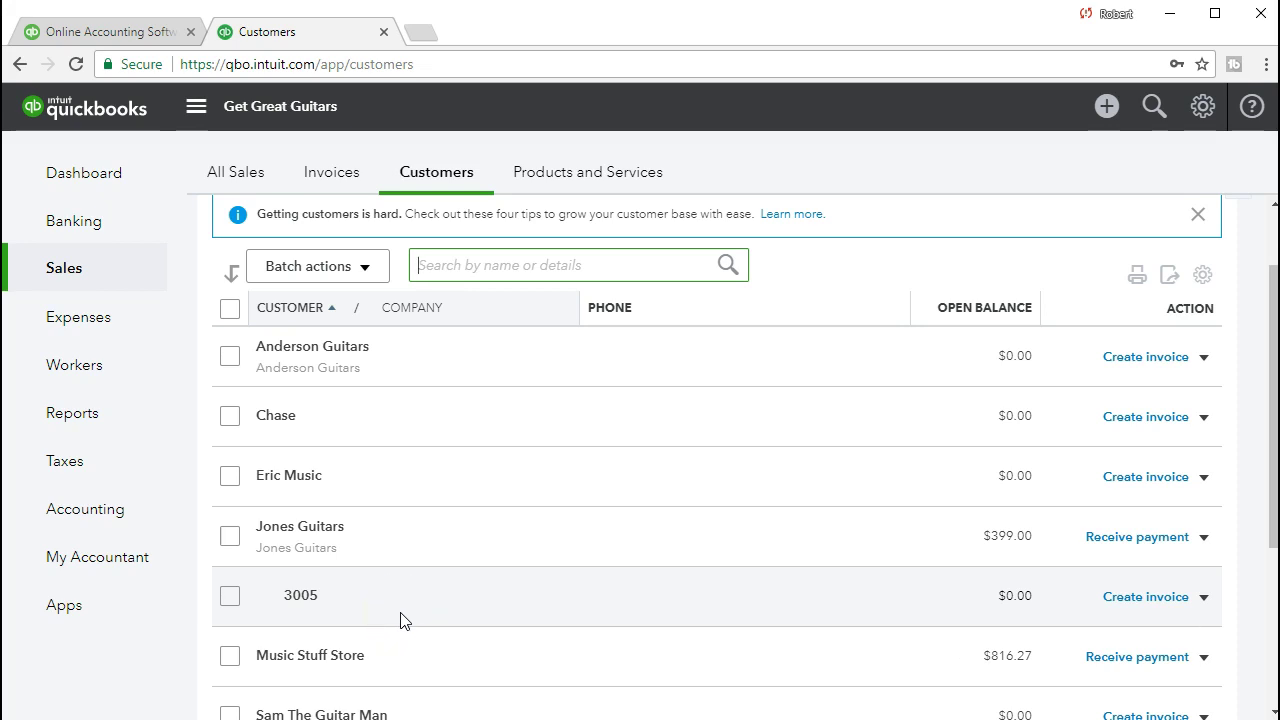
# Start another new customer record with the display name 4002.
pyautogui.scroll(-1, 300, 560)
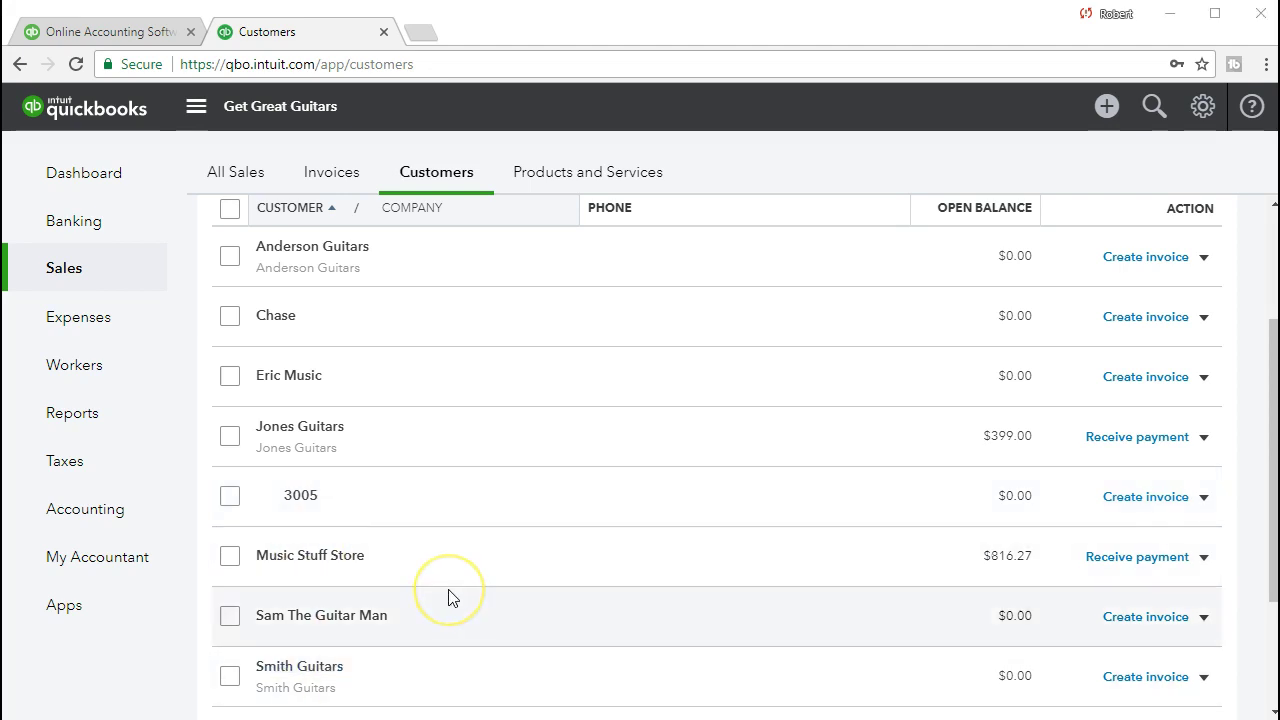
pyautogui.scroll(-1, 448, 597)
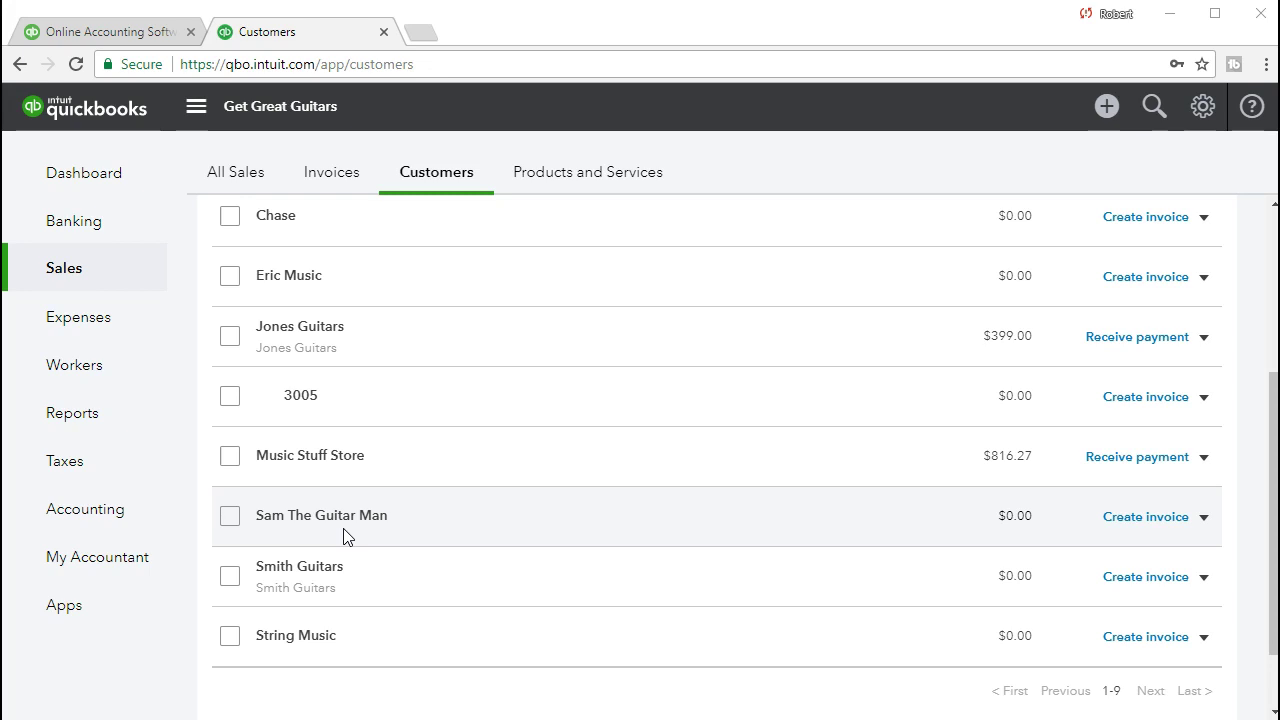
pyautogui.click(346, 540)
pyautogui.scroll(1, 346, 545)
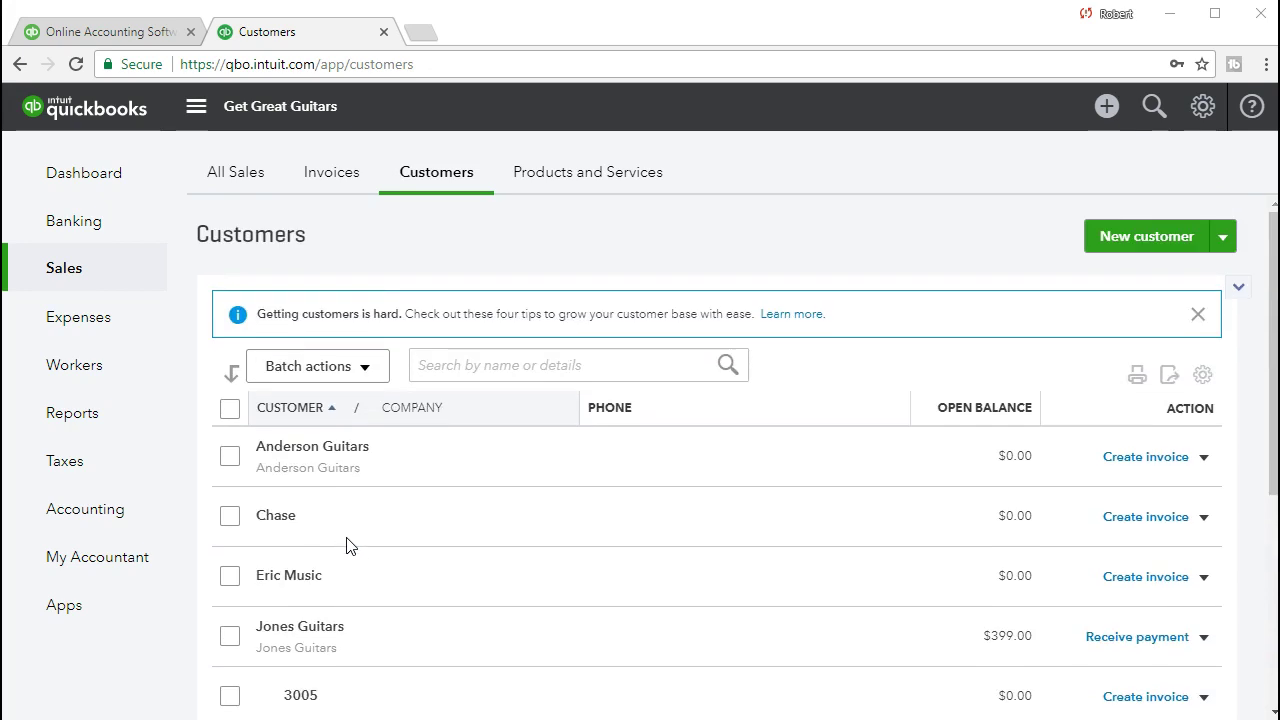
pyautogui.click(1138, 240)
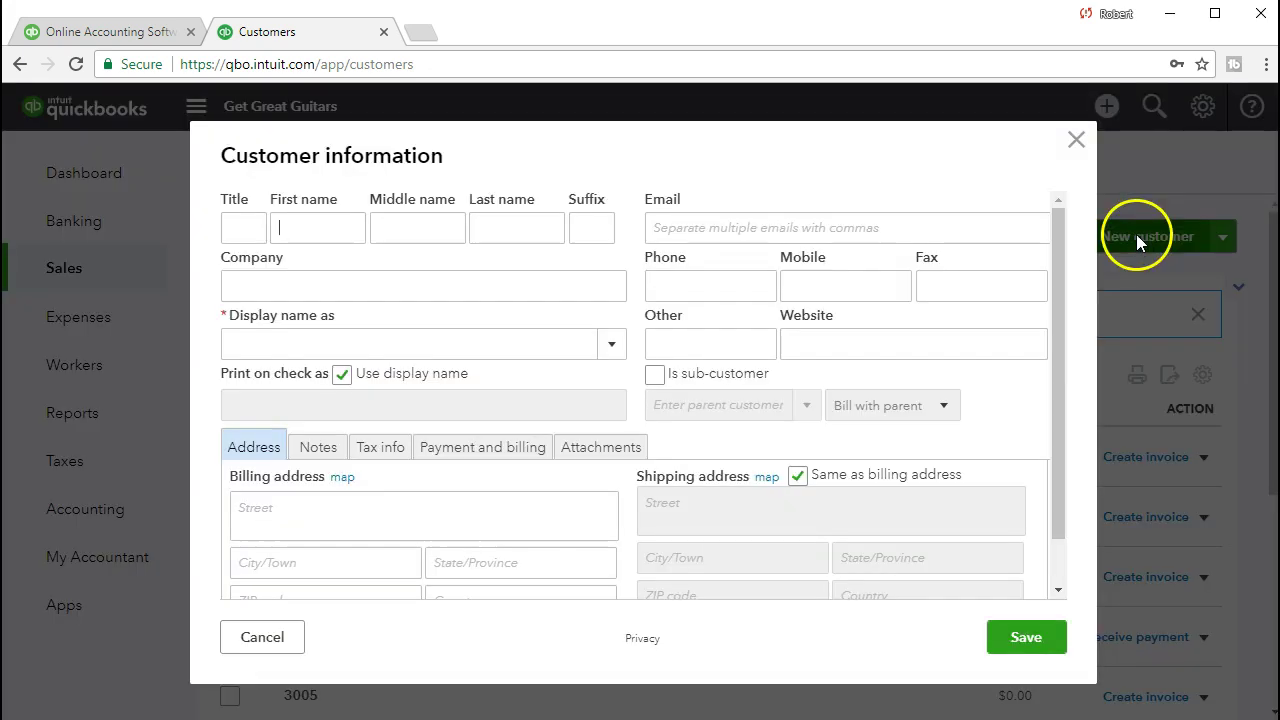
pyautogui.click(380, 336)
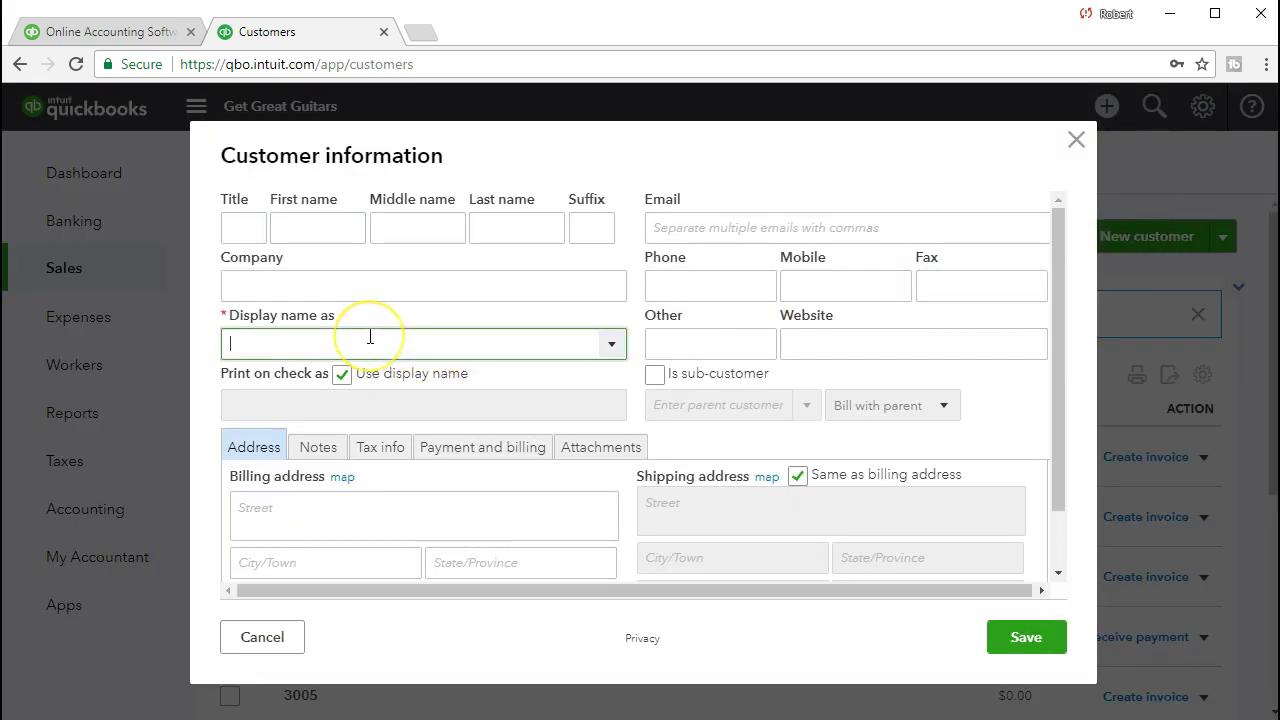
pyautogui.write('4002')
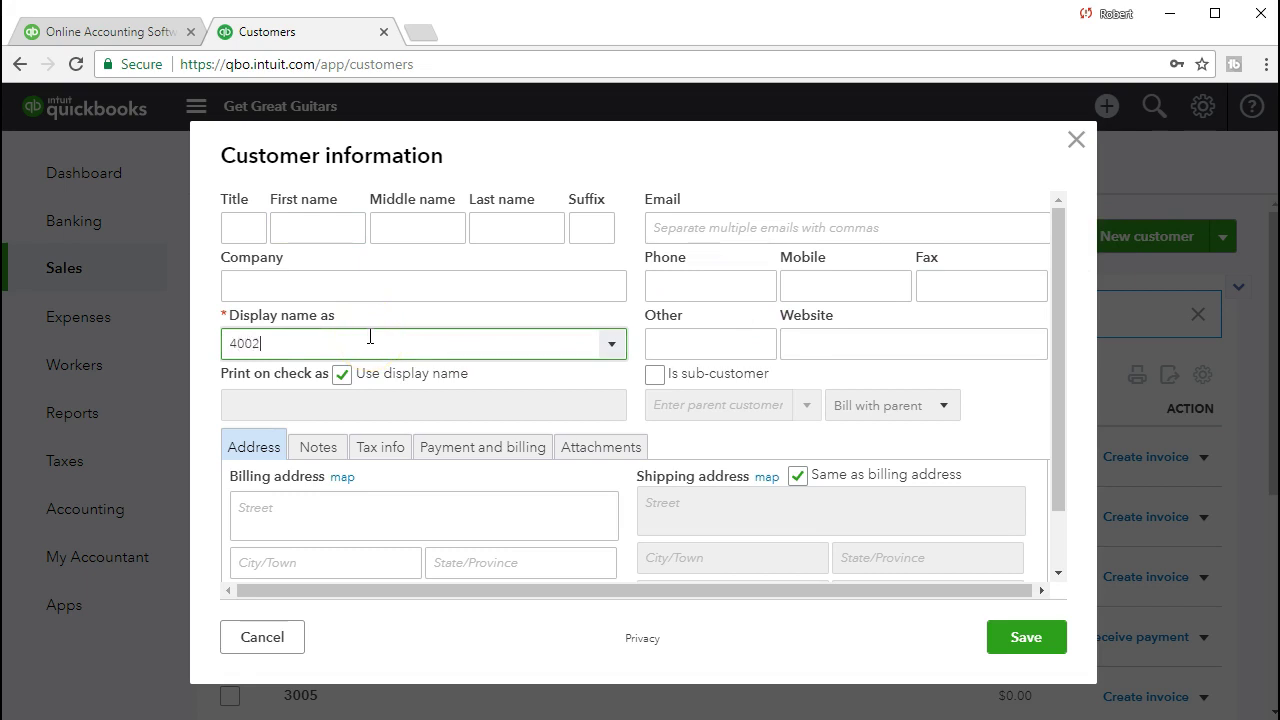
pyautogui.press('Tab')
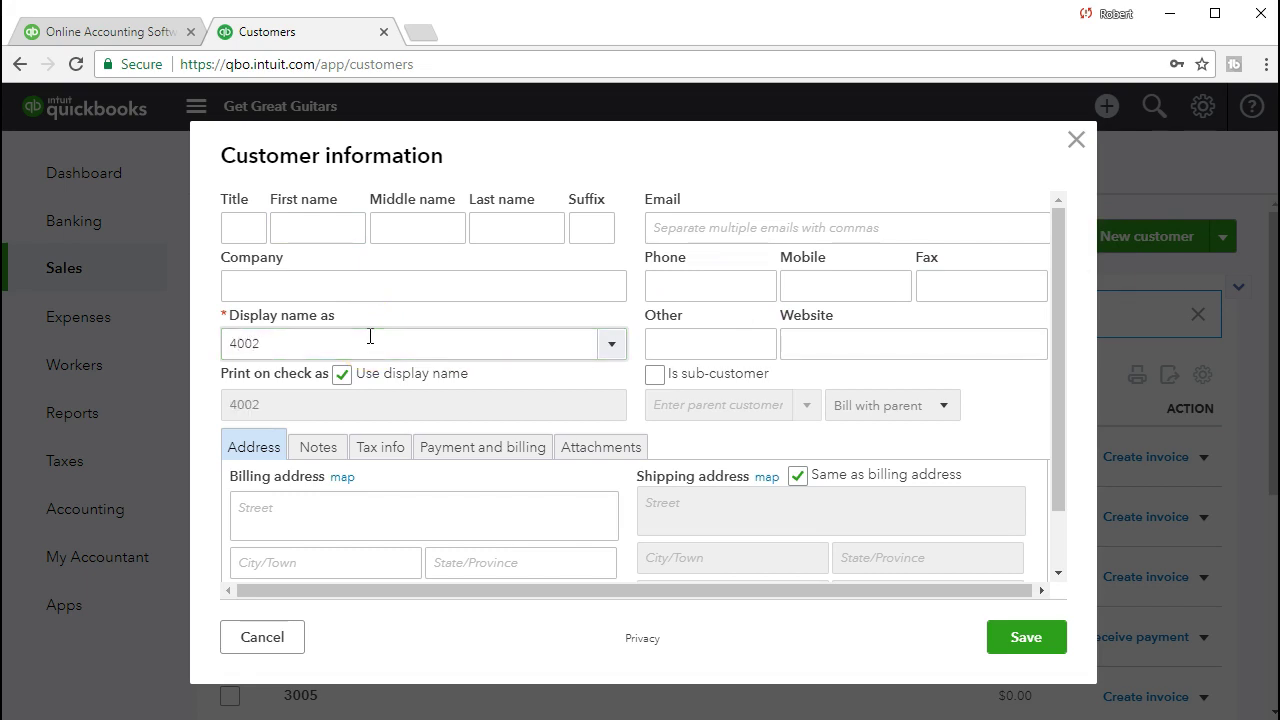
# Mark customer 4002 as a sub-customer with Sam The Guitar Man as its parent.
pyautogui.click(655, 377)
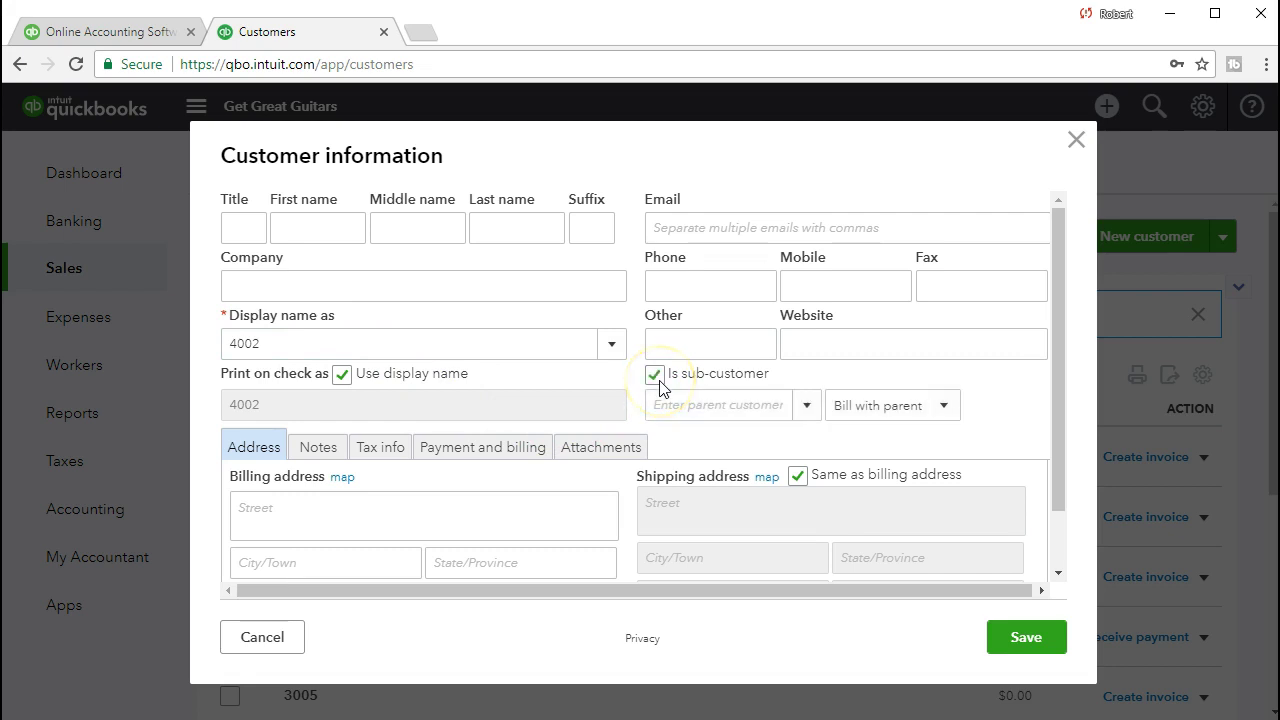
pyautogui.click(663, 404)
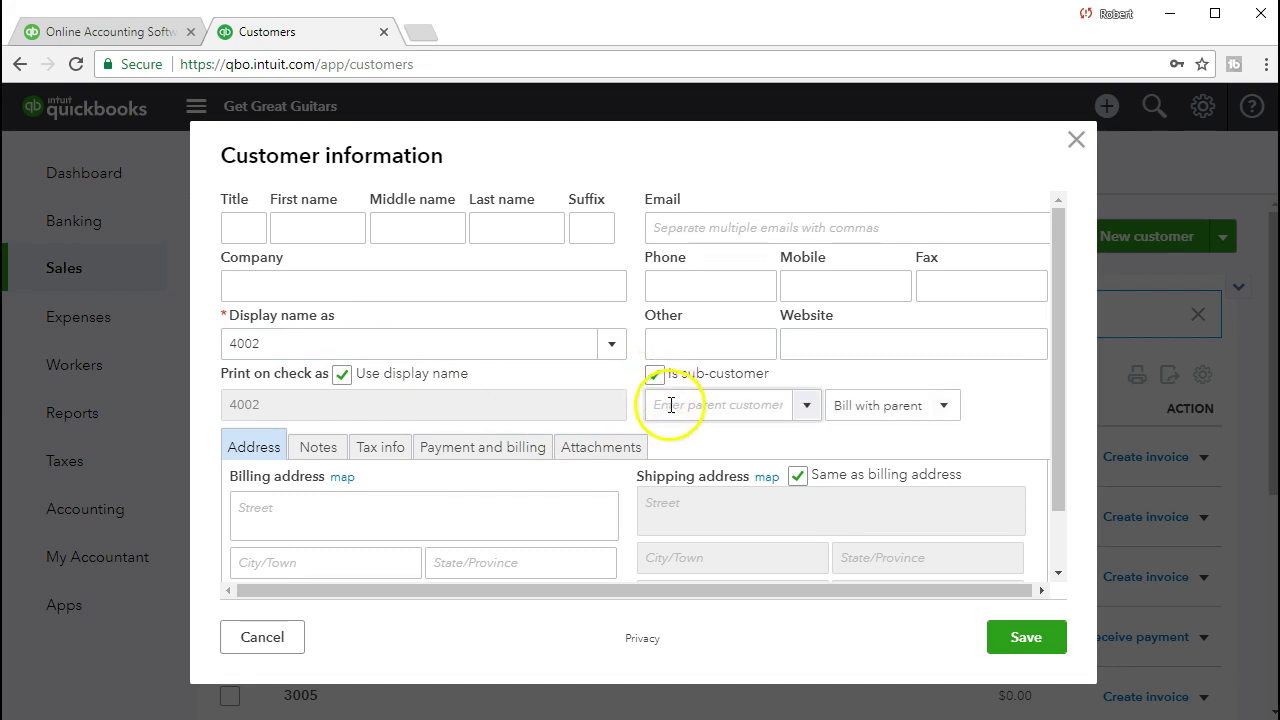
pyautogui.click(805, 405)
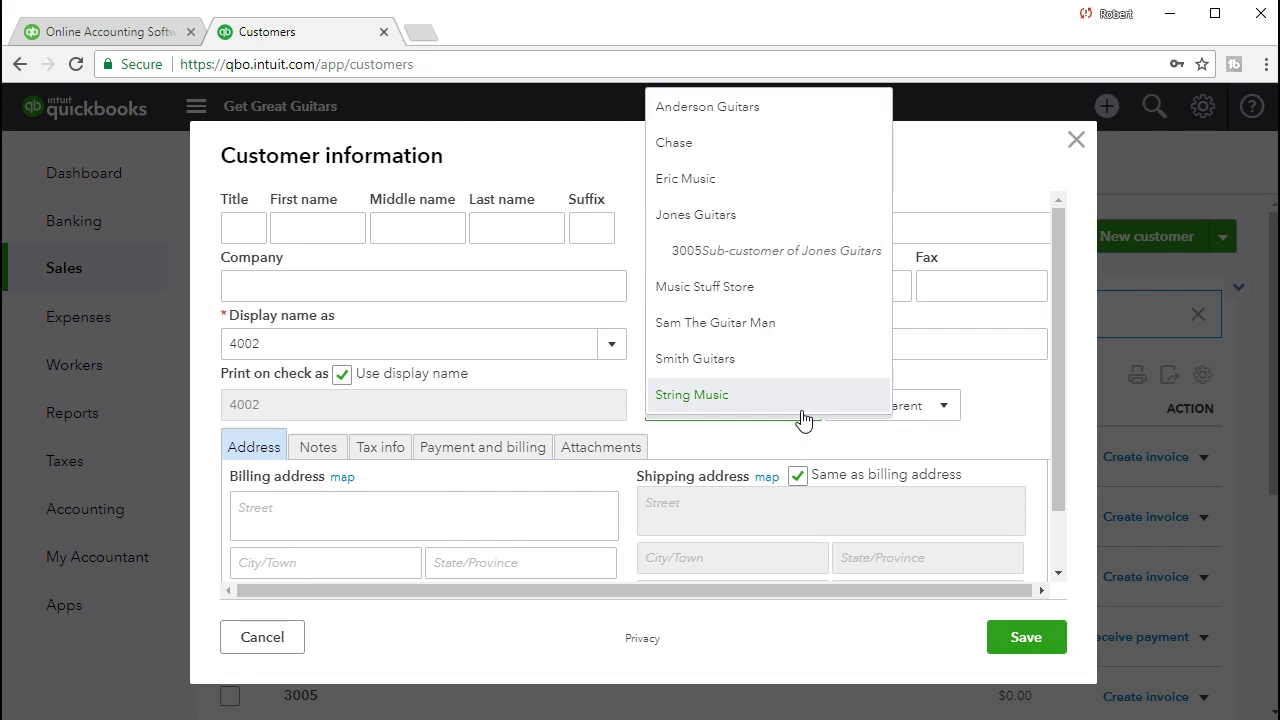
pyautogui.click(800, 441)
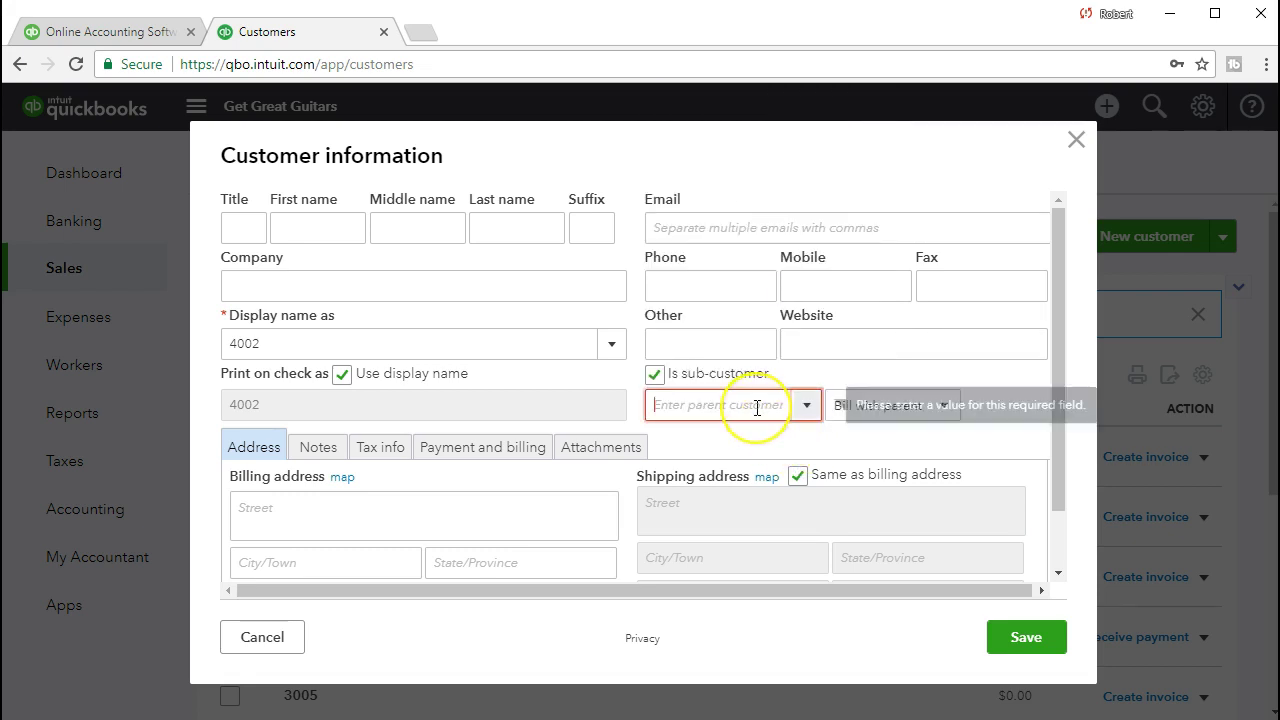
pyautogui.write('Sam The Guitar Man')
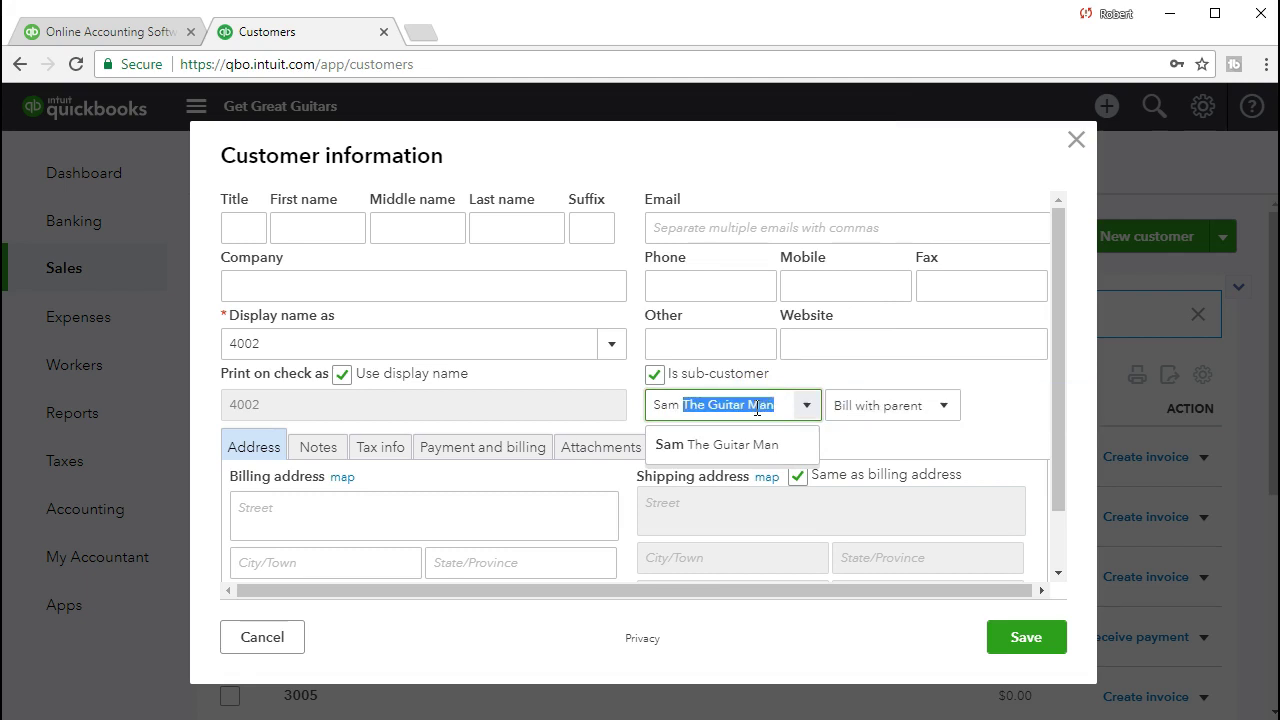
pyautogui.click(749, 443)
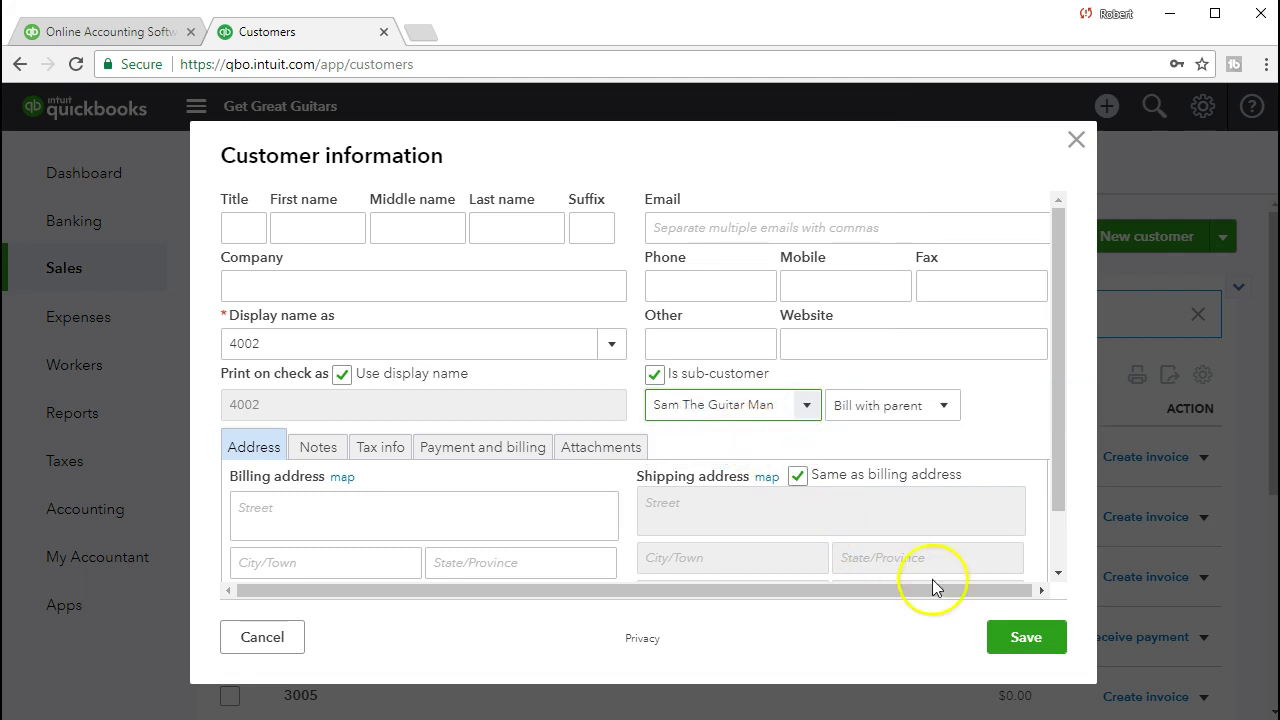
# Save sub-customer 4002 and return to the customer list.
pyautogui.click(1022, 636)
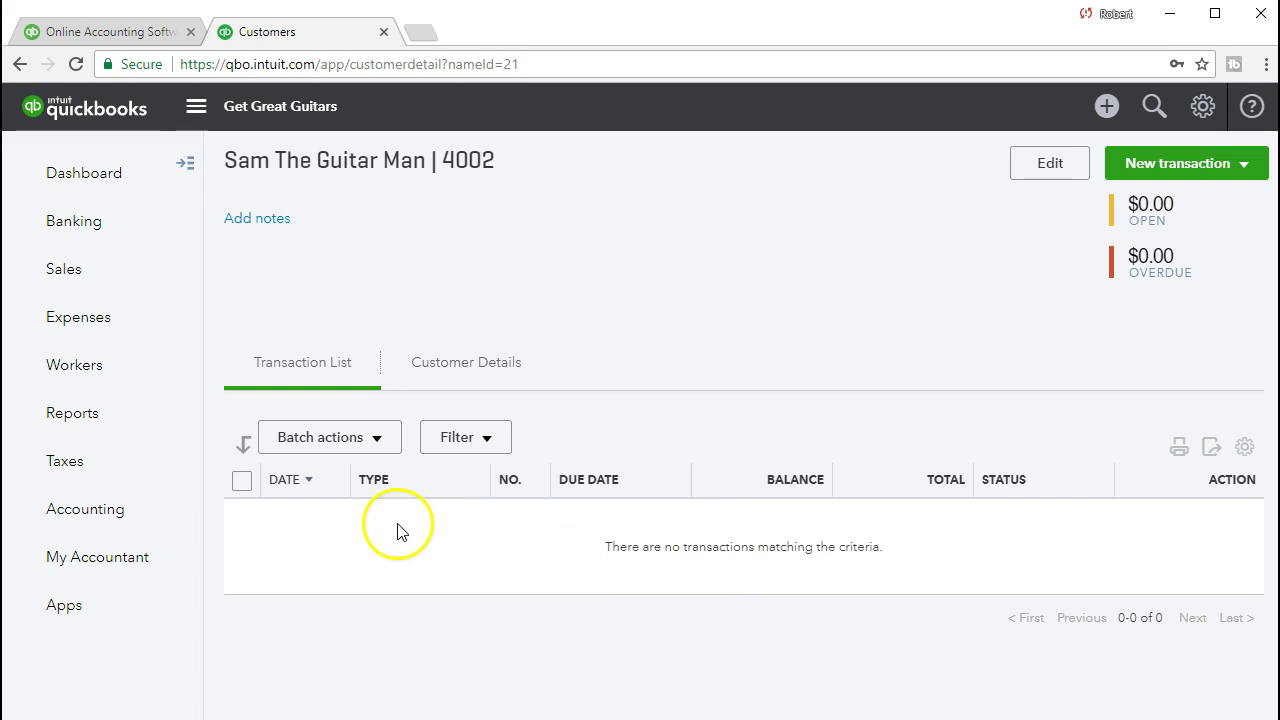
pyautogui.click(90, 275)
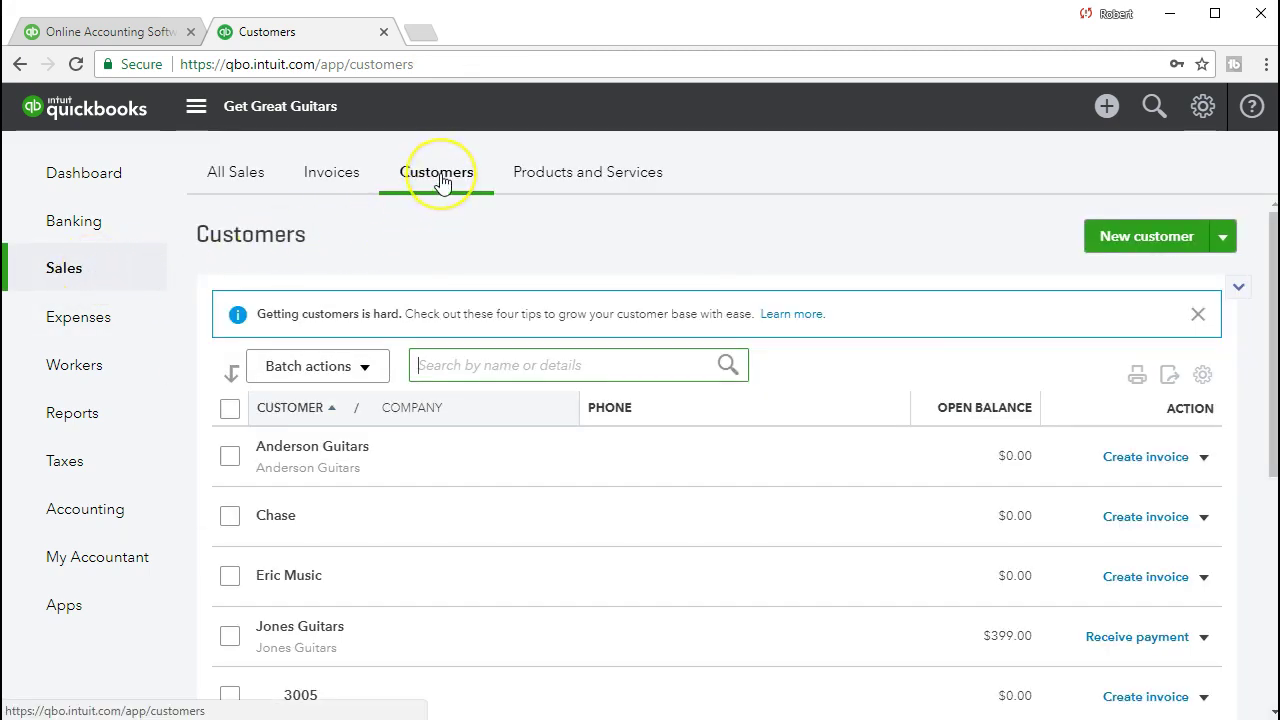
# Review the customer list for sub-customers 3005 and 4002 beneath their parent customers.
pyautogui.scroll(-1, 547, 550)
pyautogui.scroll(-2, 545, 550)
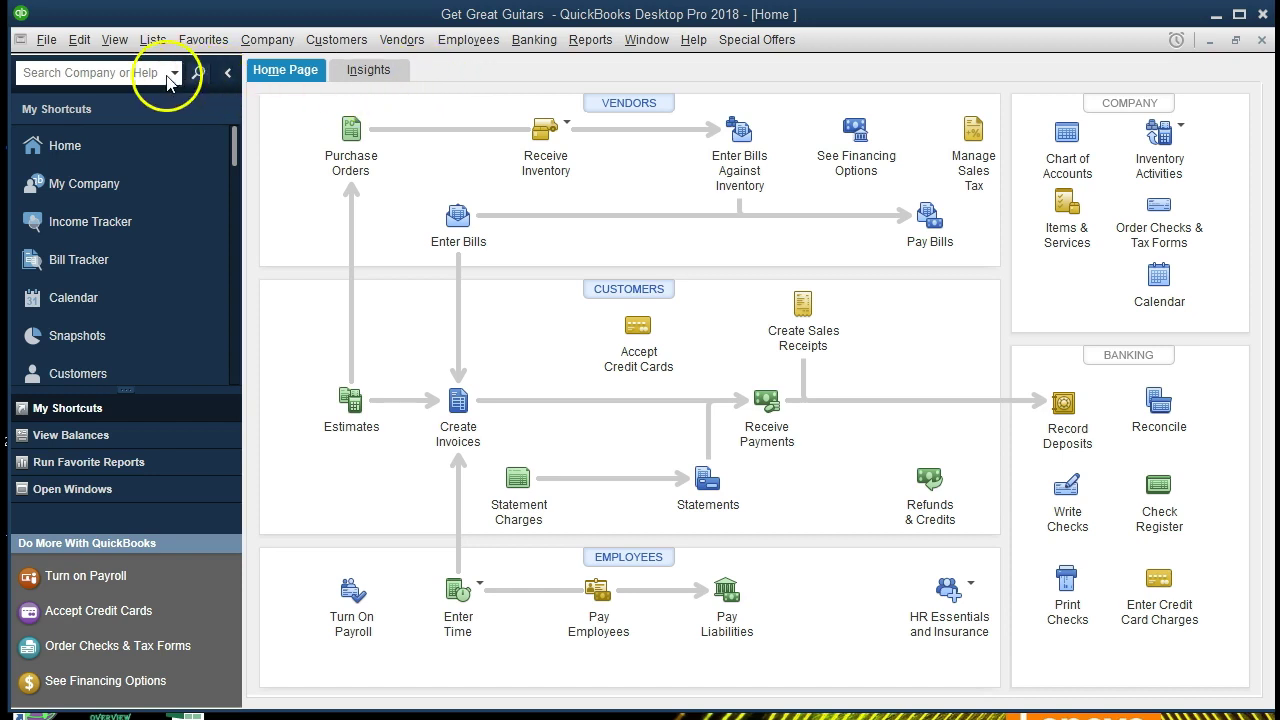
pyautogui.click(47, 41)
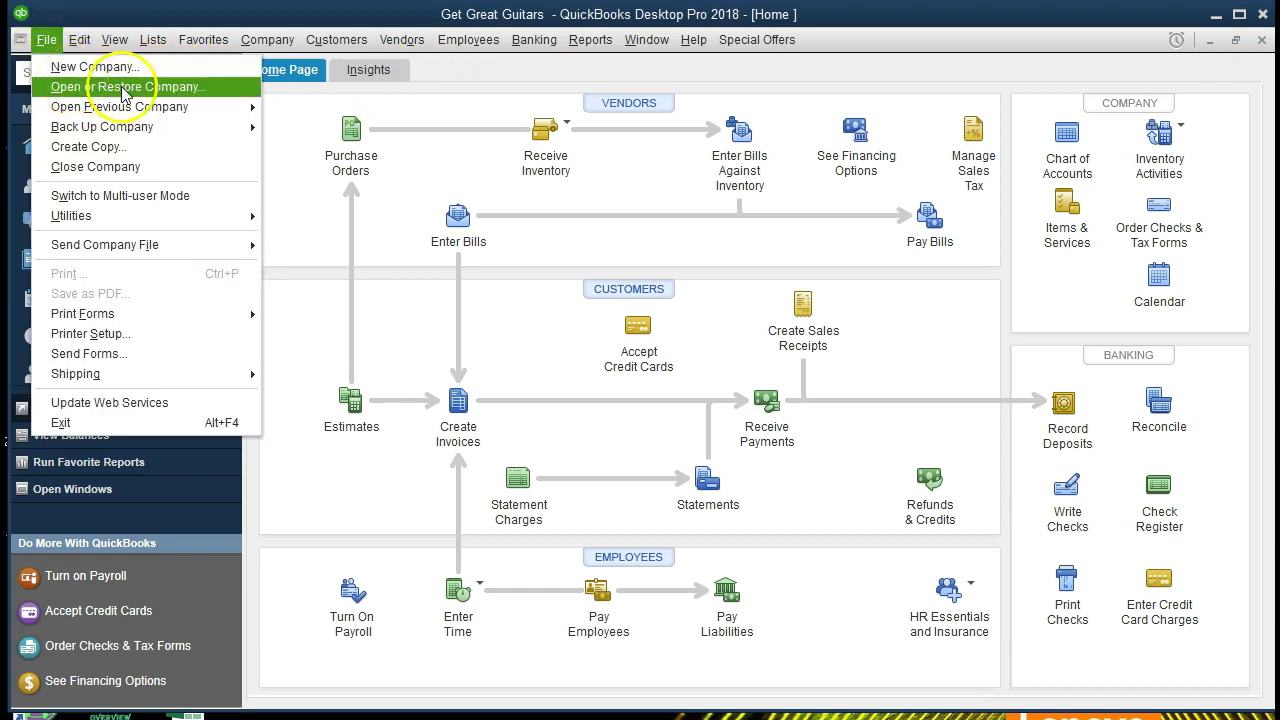
pyautogui.click(312, 262)
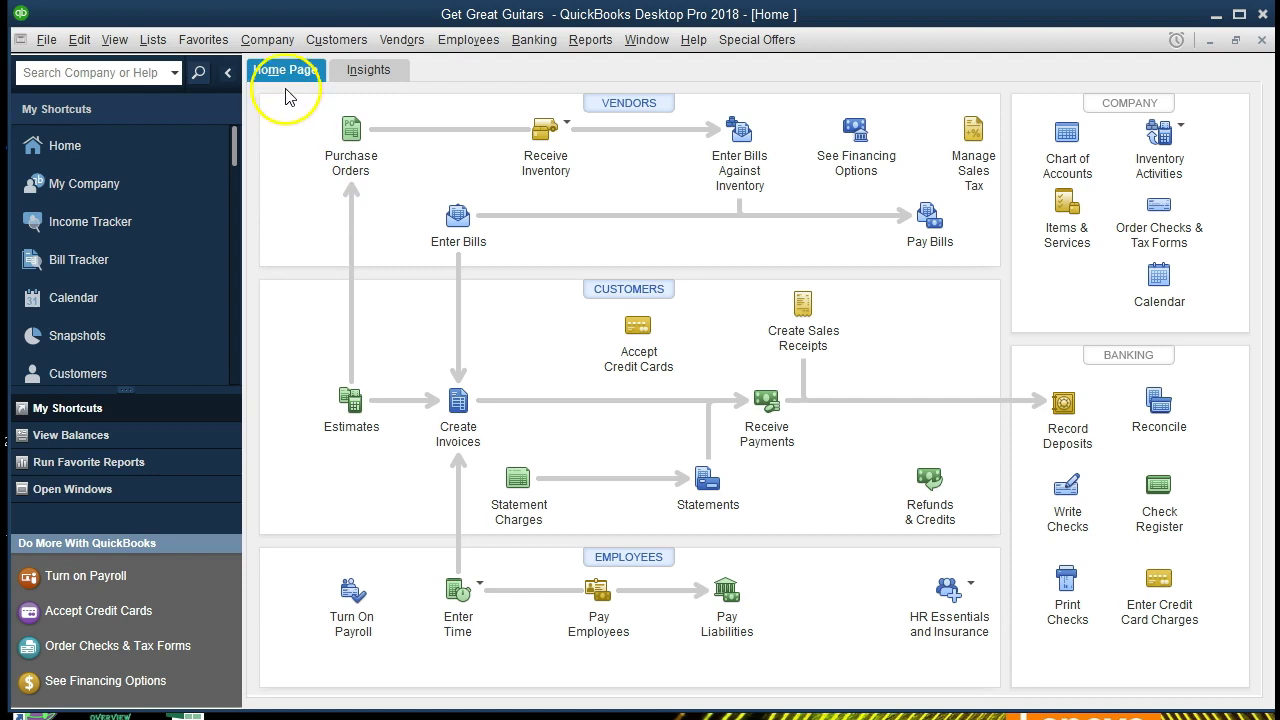
# Show the Open Window List in QuickBooks Desktop.
pyautogui.click(268, 45)
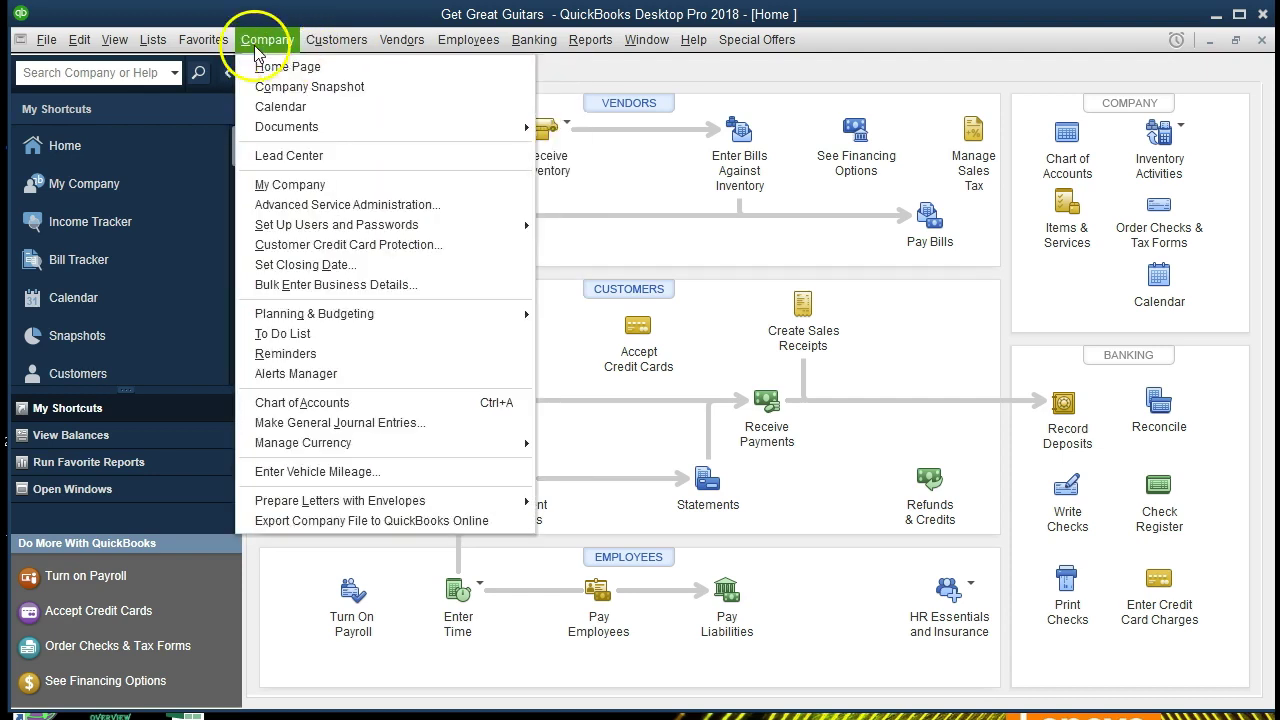
pyautogui.moveTo(186, 47)
pyautogui.moveTo(113, 42)
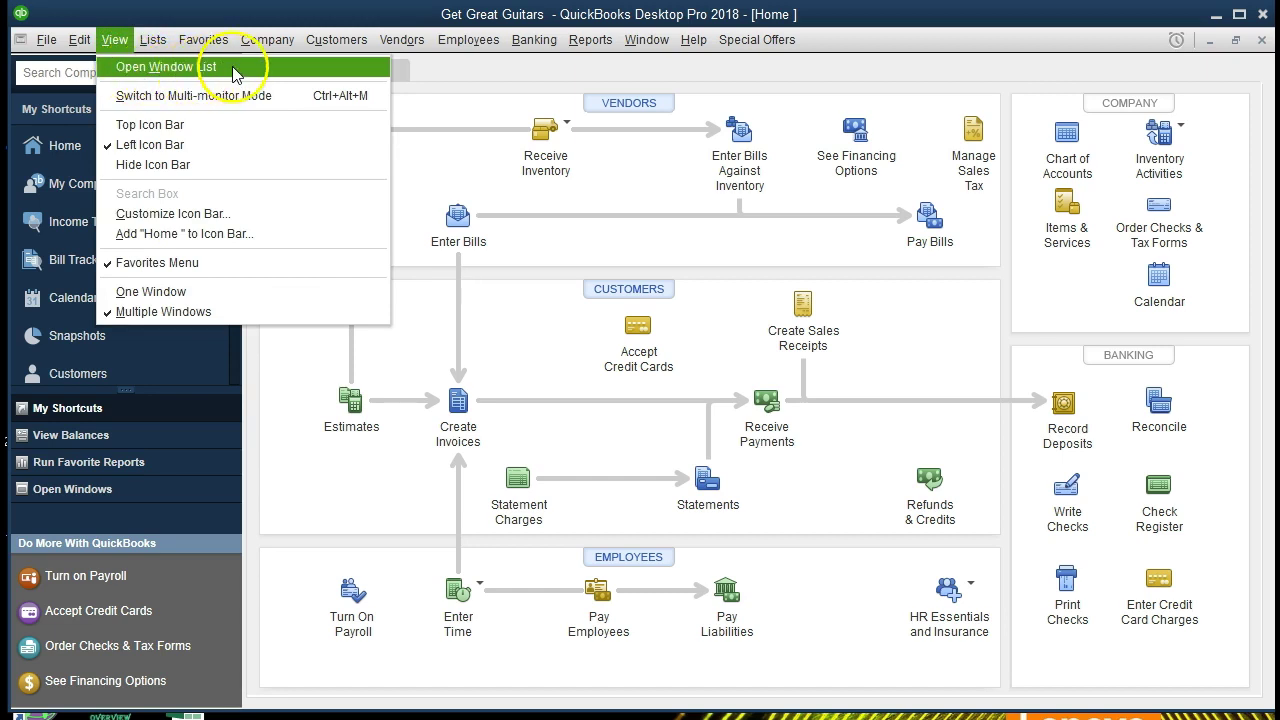
pyautogui.click(195, 68)
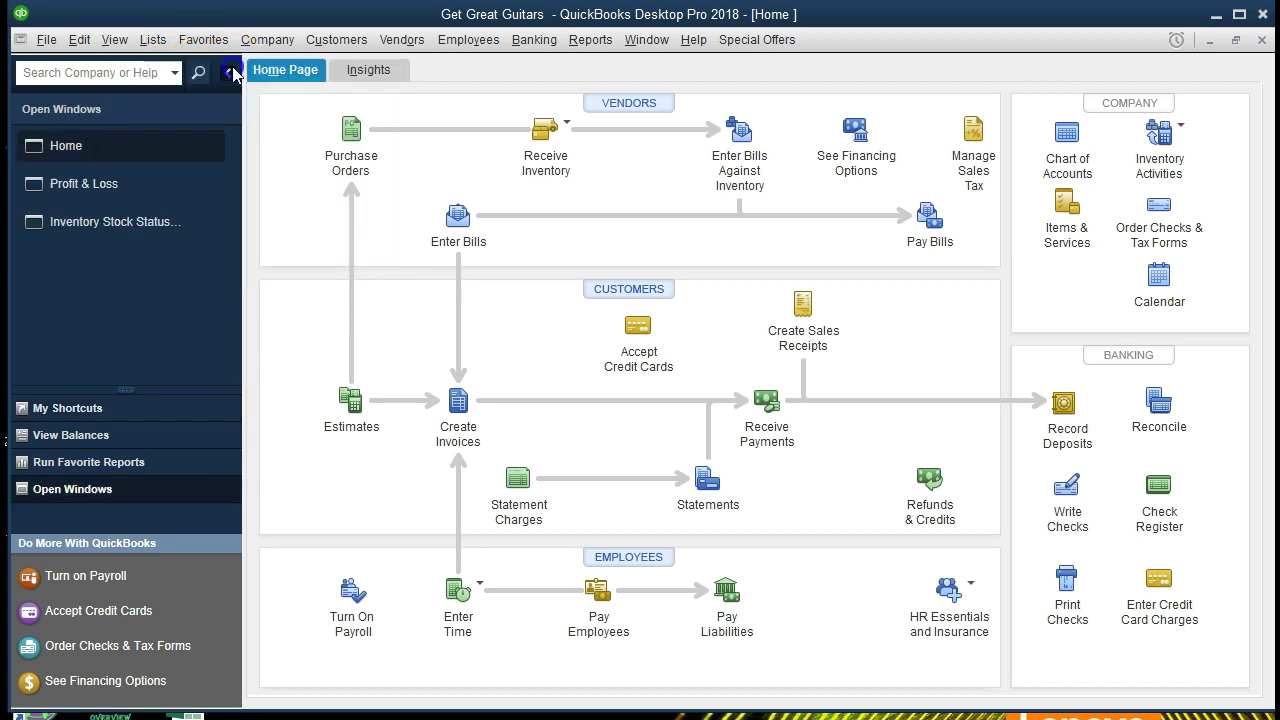
# Close the open Profit & Loss and Inventory Stock Status by Item reports.
pyautogui.click(110, 188)
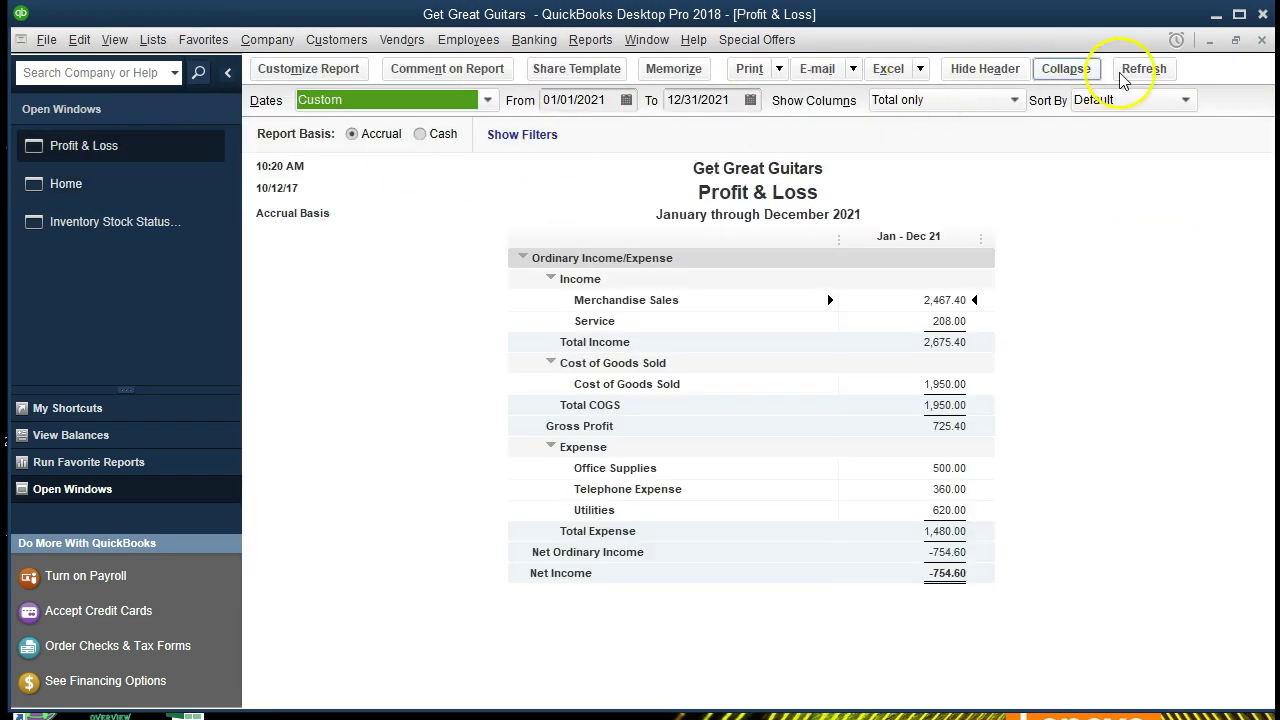
pyautogui.click(1262, 39)
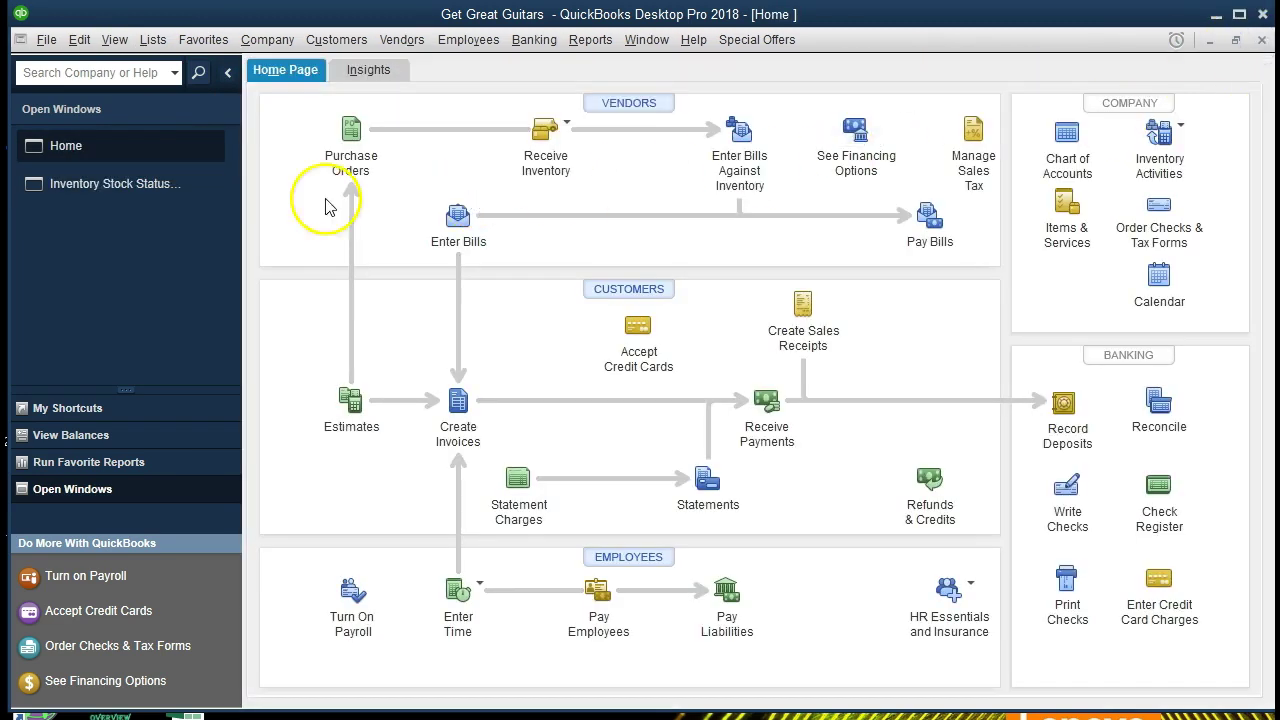
pyautogui.click(109, 183)
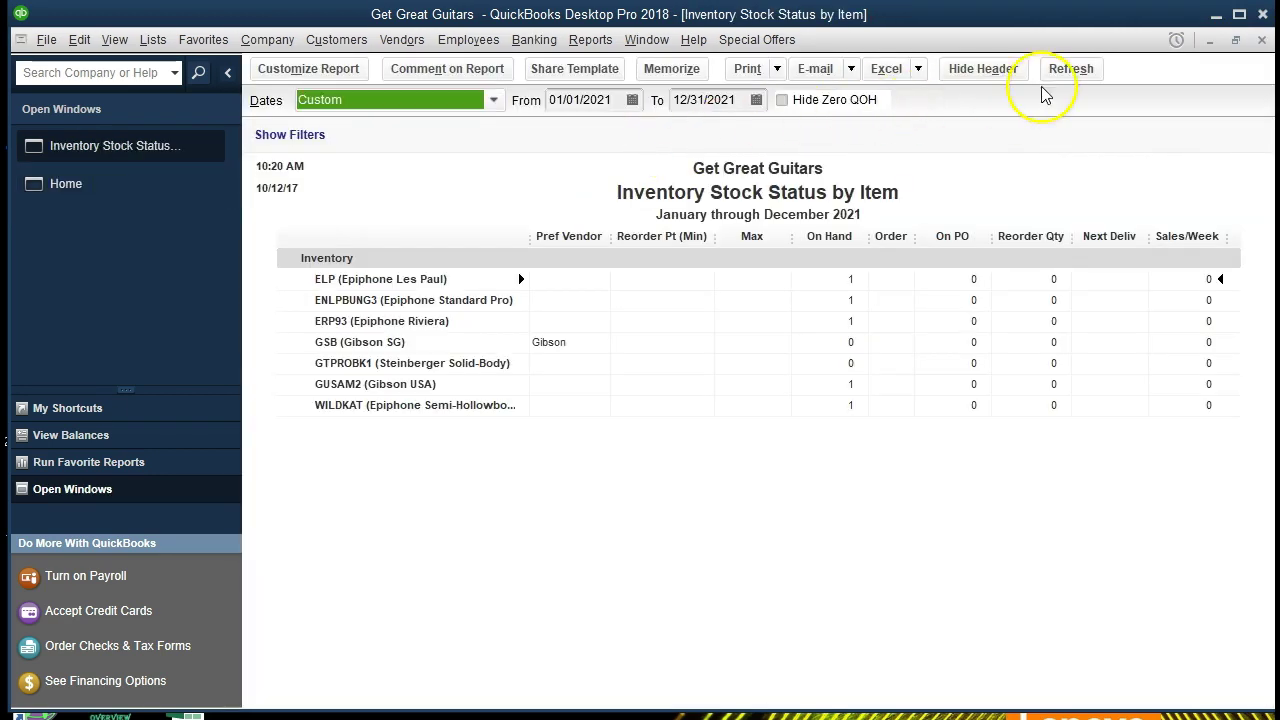
pyautogui.click(1262, 39)
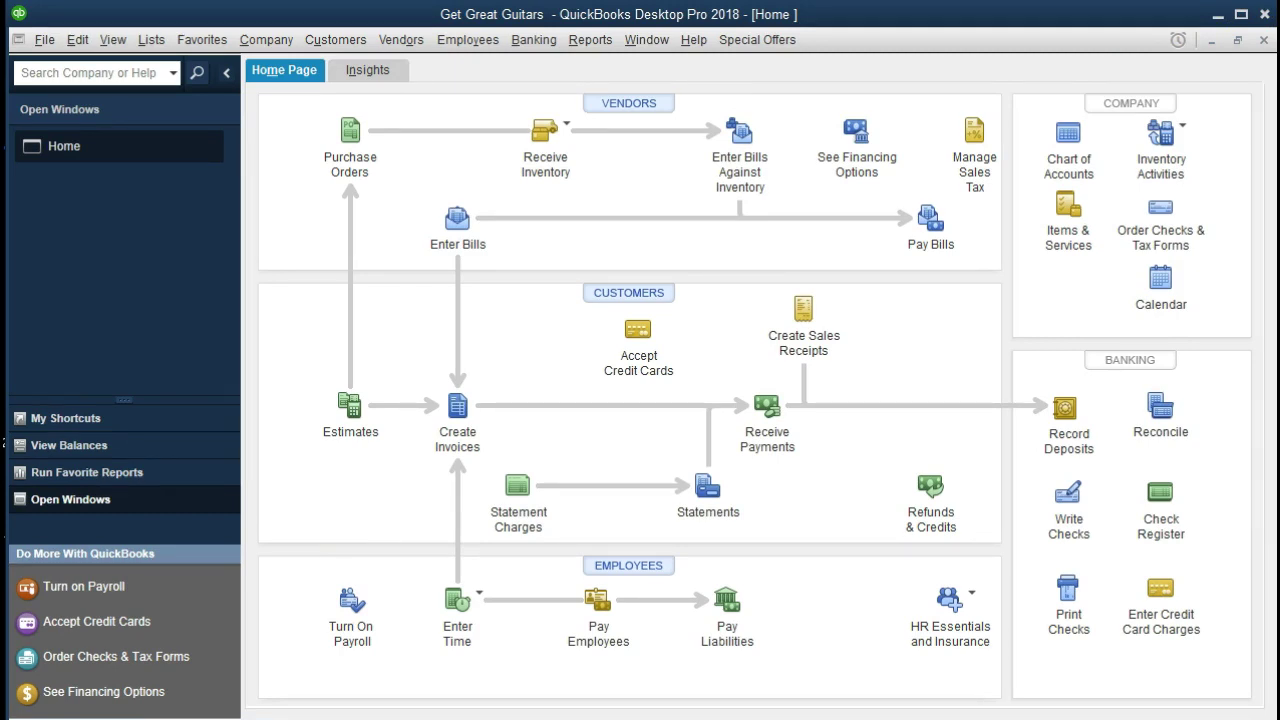
pyautogui.click(308, 641)
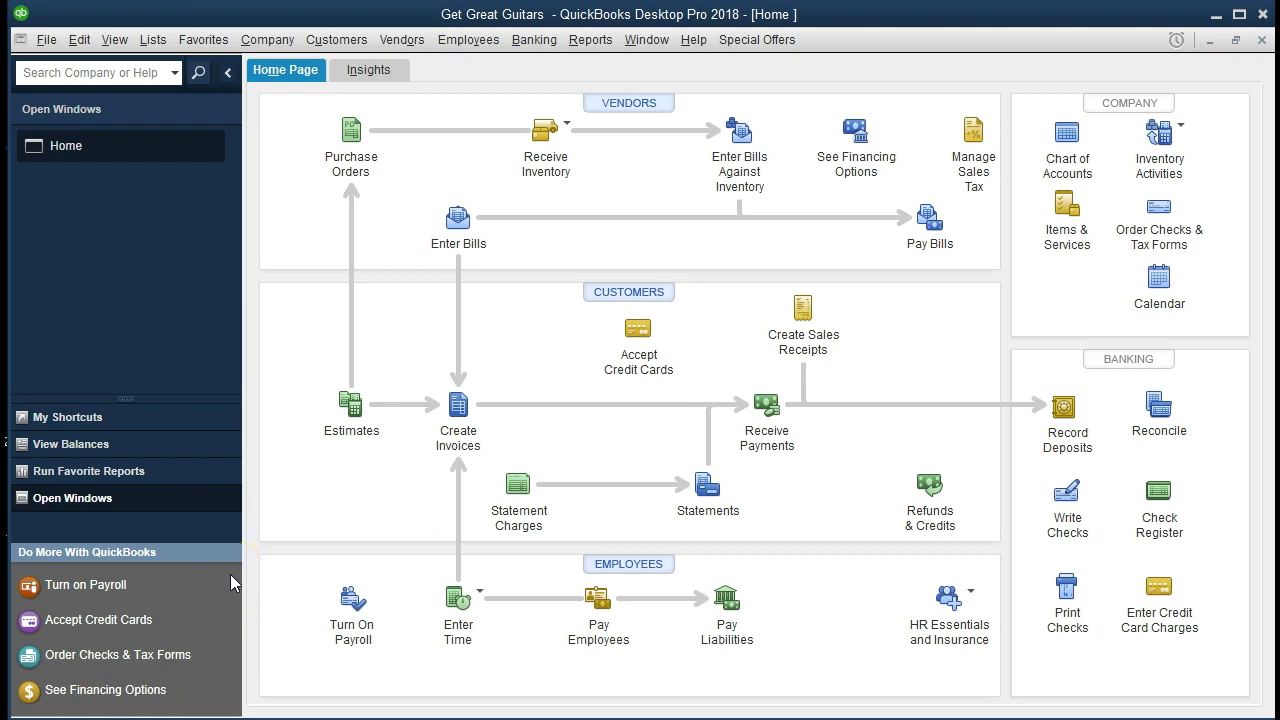
pyautogui.click(199, 617)
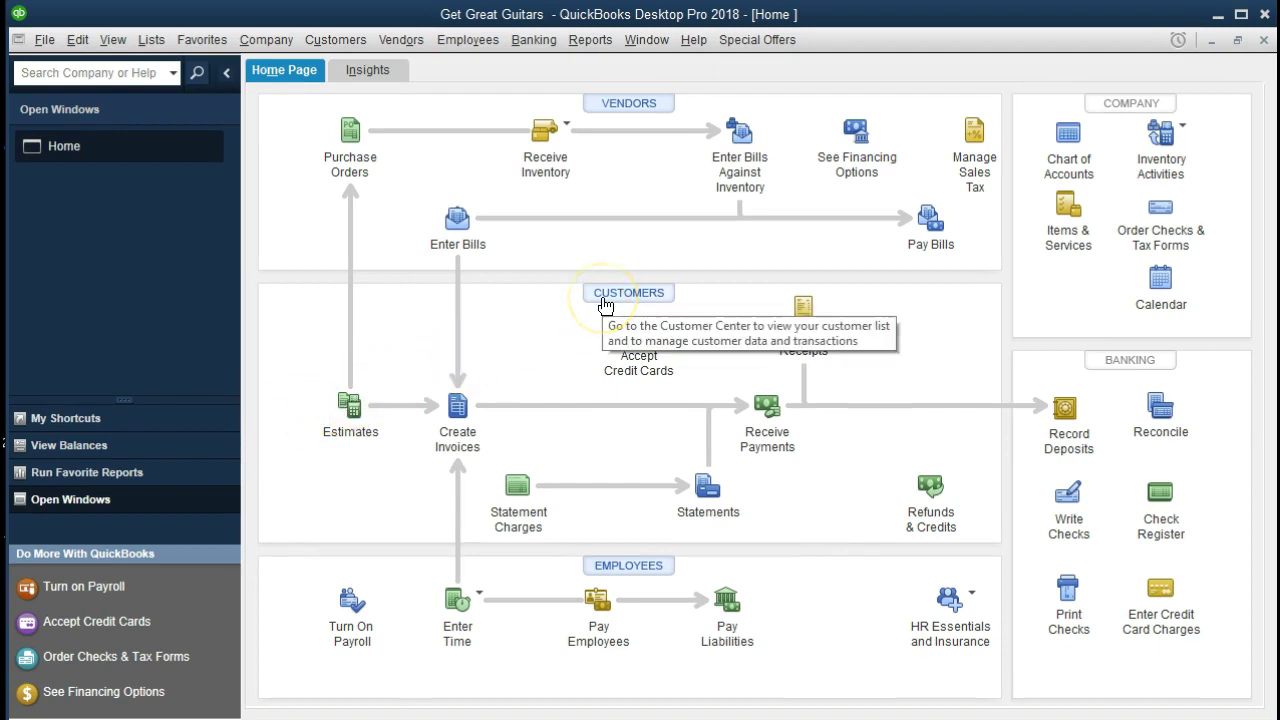
# Open the Customer Center.
pyautogui.click(342, 39)
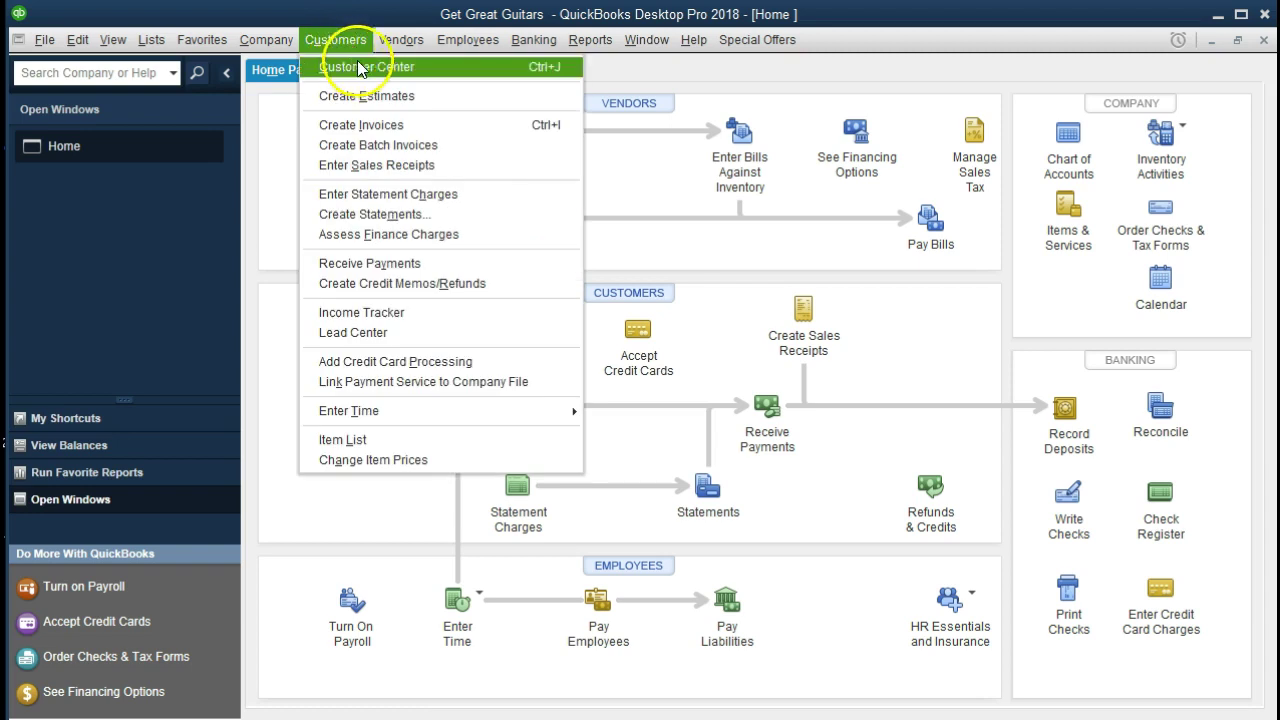
pyautogui.click(437, 67)
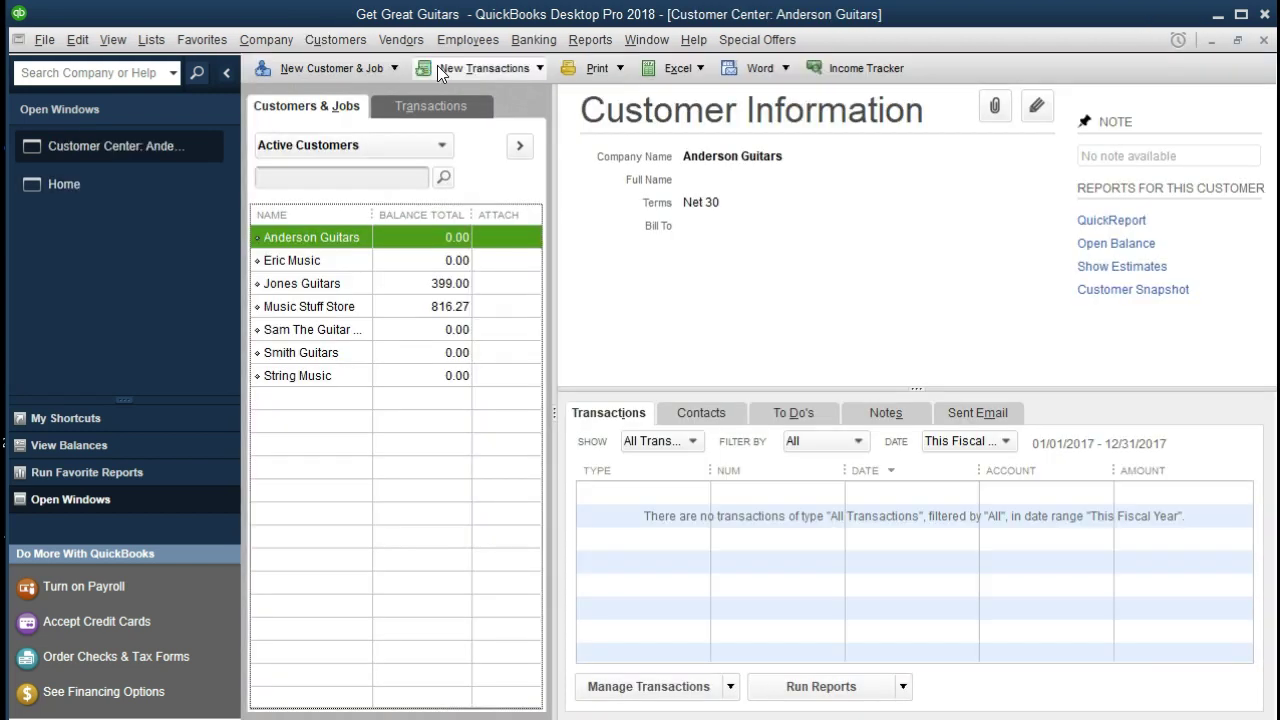
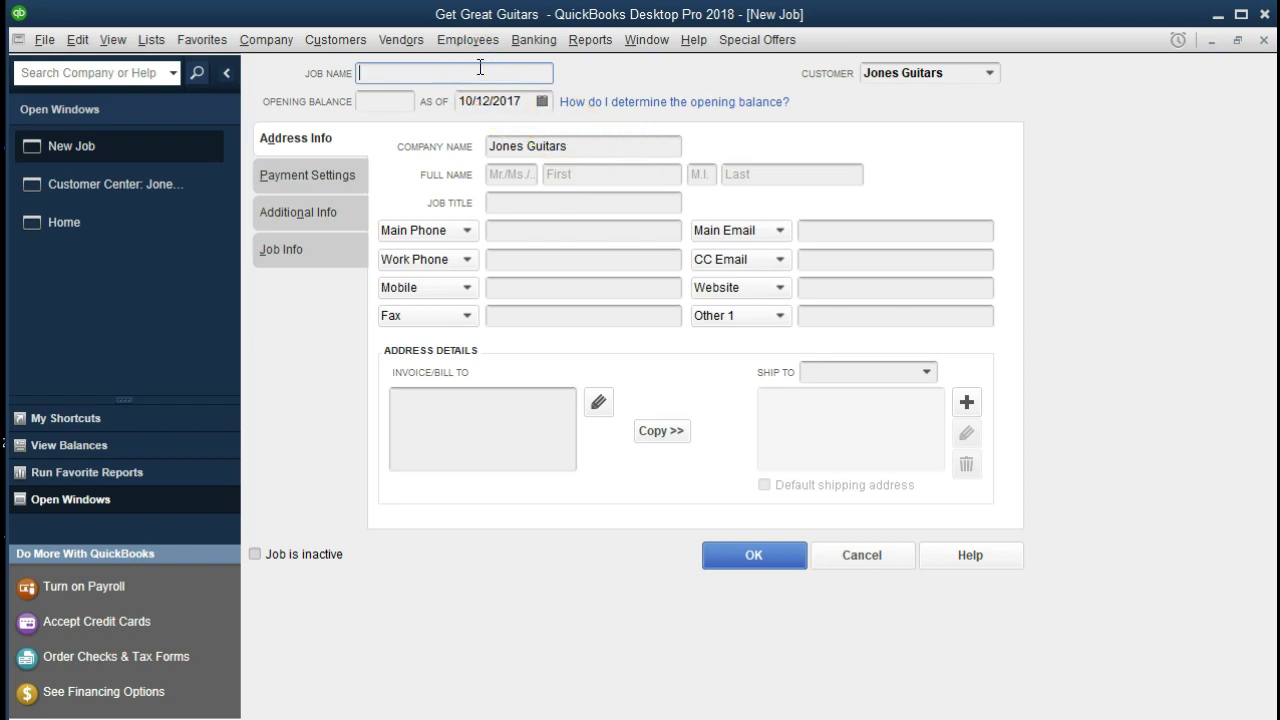
# Name the new Jones Guitars job 3005, keep the default date and company name, and save the job.
pyautogui.write('3005')
pyautogui.press('Tab')
pyautogui.press('Tab')
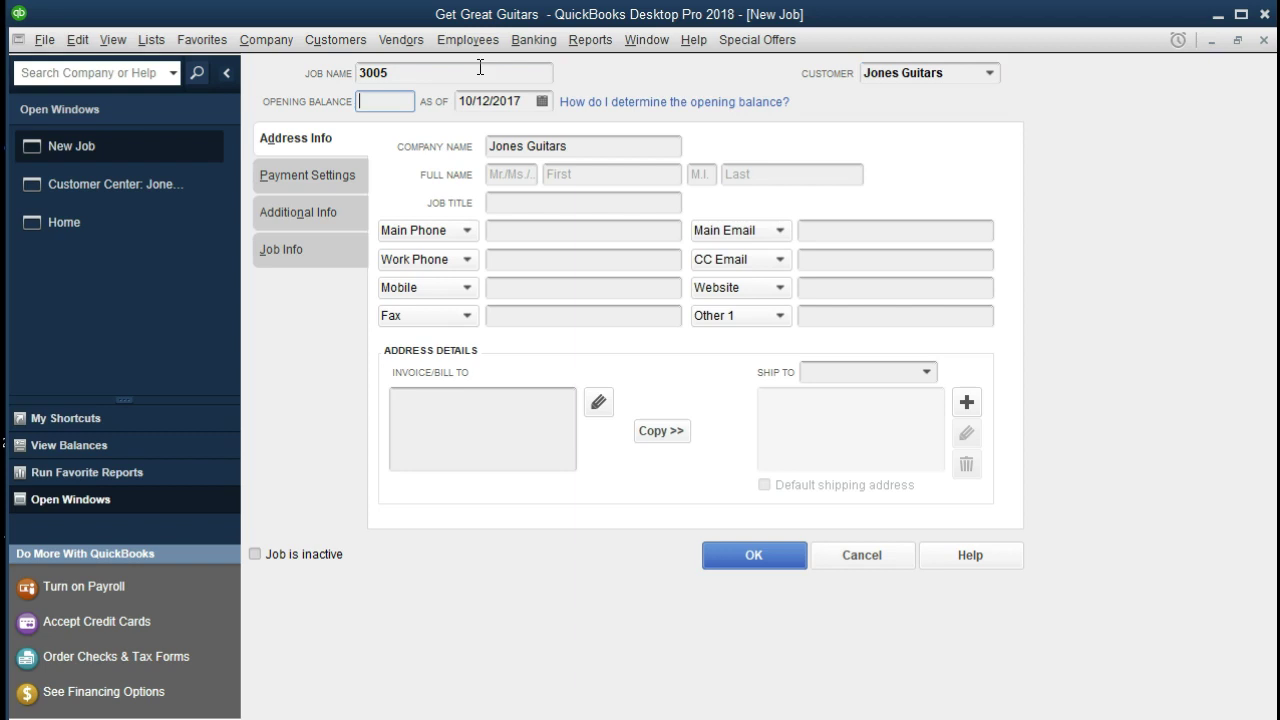
pyautogui.press('Tab')
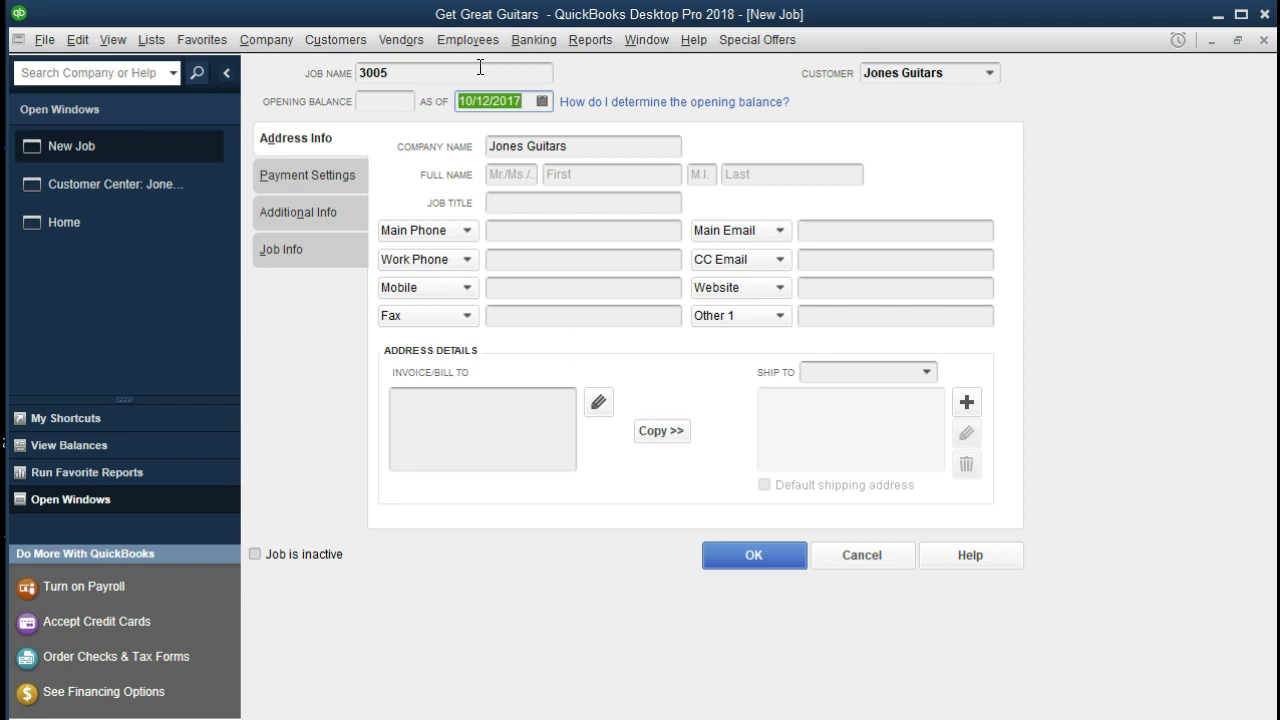
pyautogui.press('Tab')
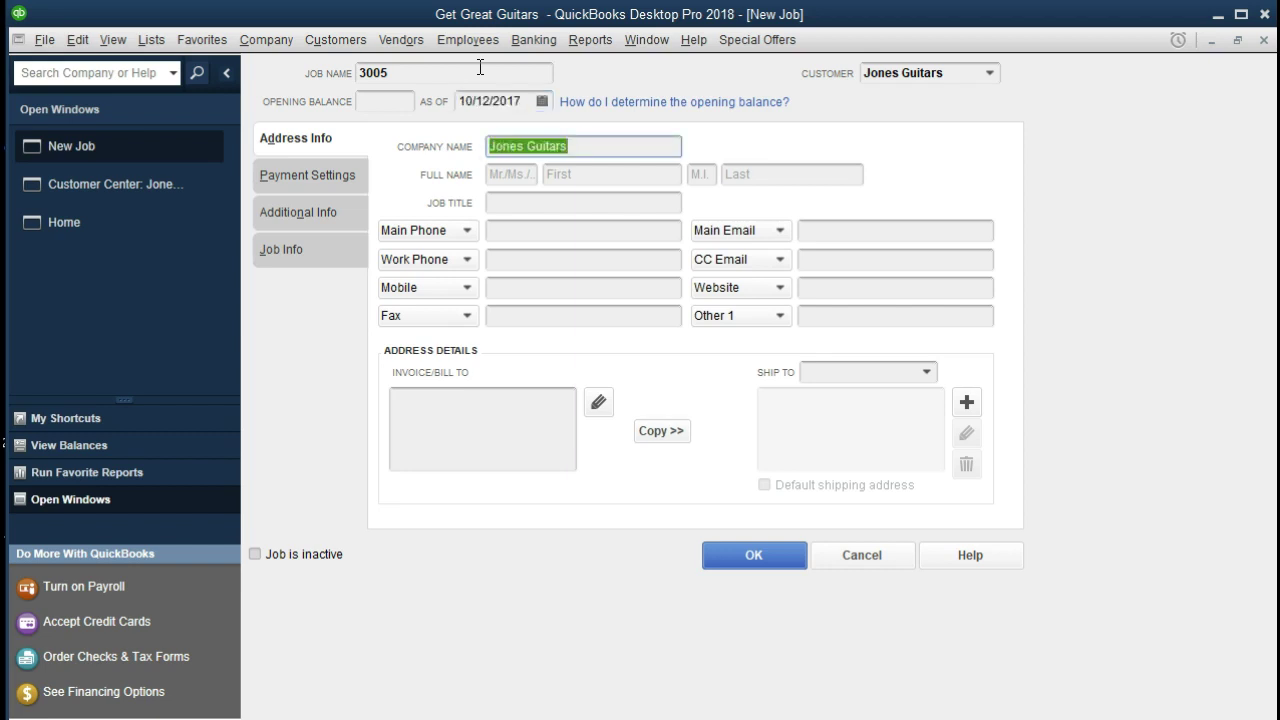
pyautogui.press('Tab')
pyautogui.press('Tab')
pyautogui.press('Tab')
pyautogui.press('Tab')
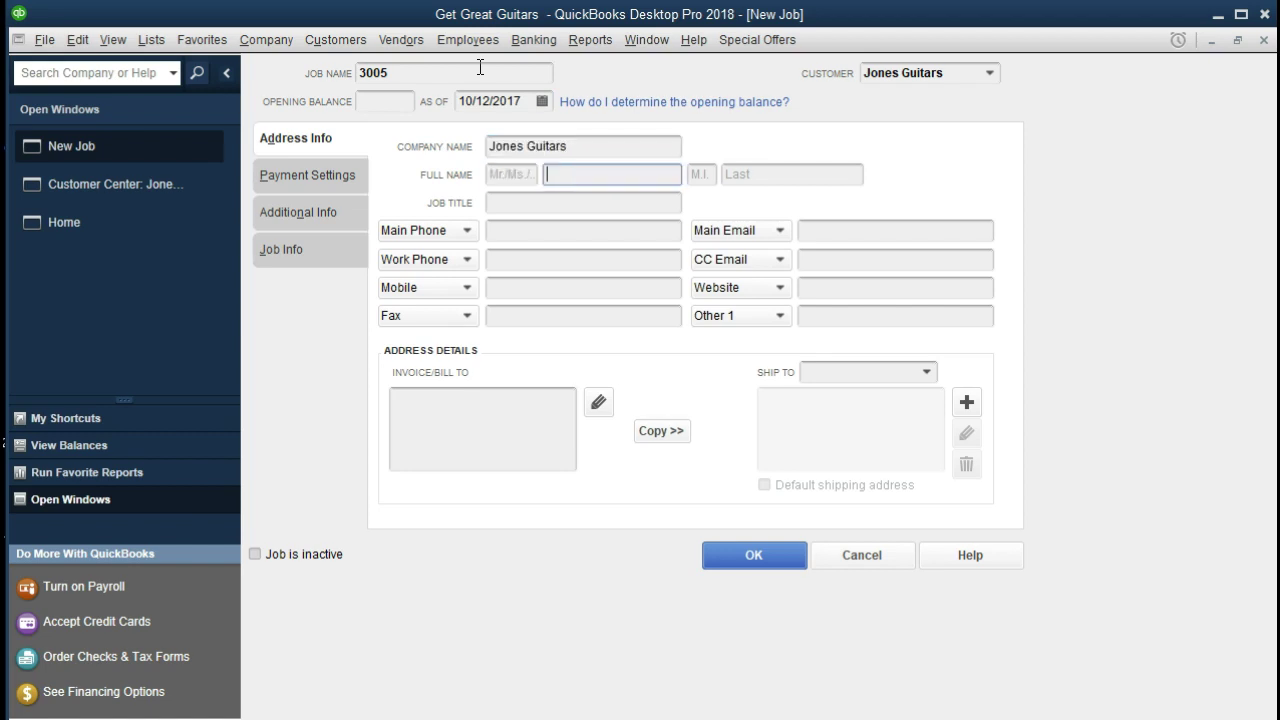
pyautogui.press('Tab')
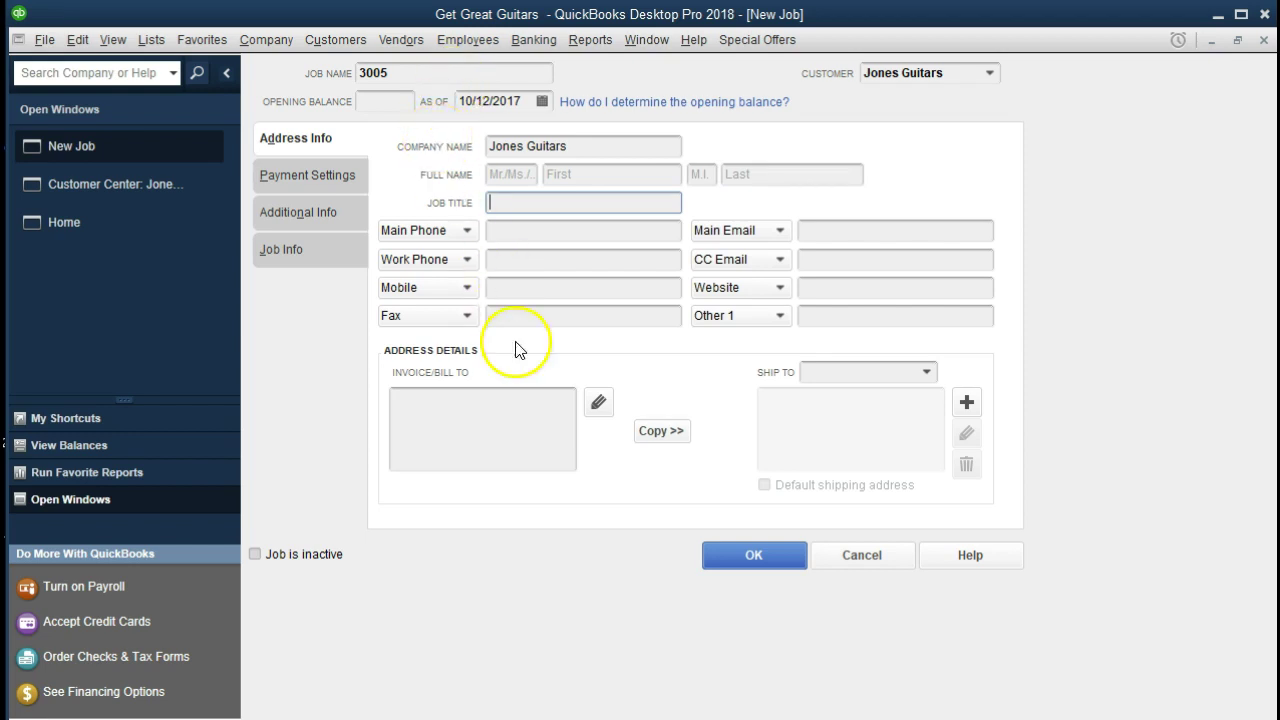
pyautogui.click(731, 566)
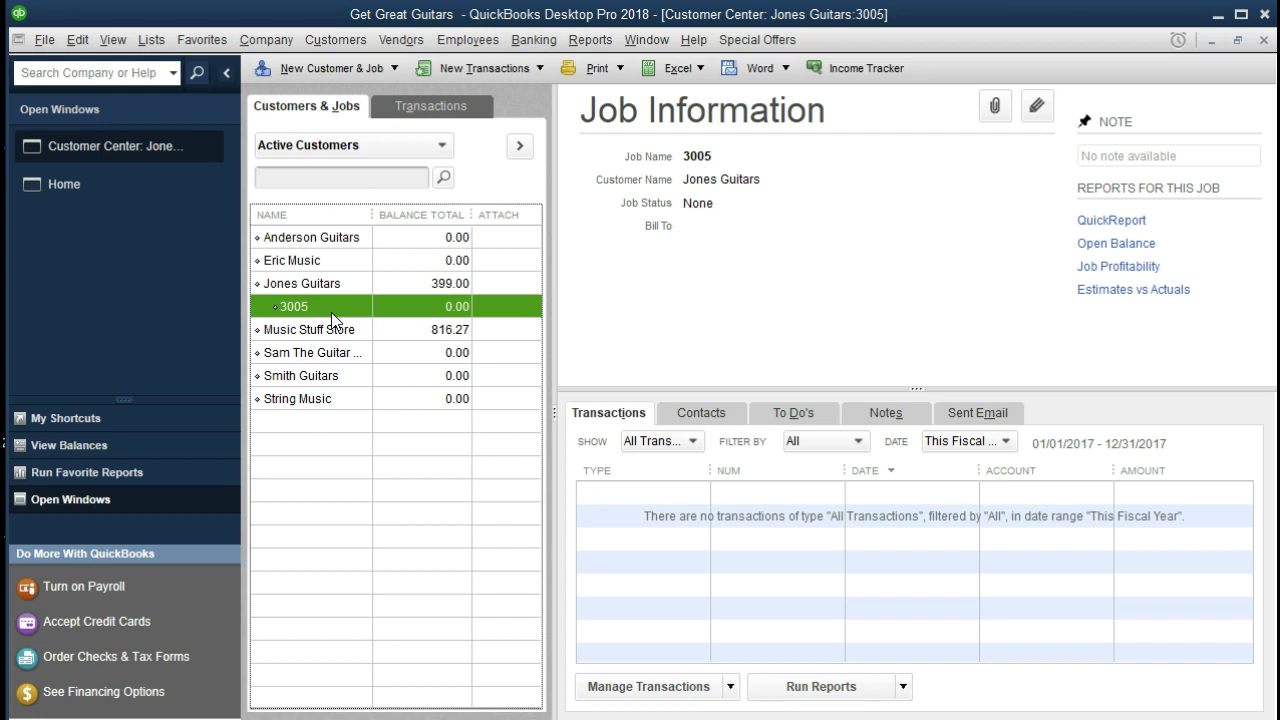
# Start a new invoice for the job Jones Guitars:3005 and close it without recording the transaction.
pyautogui.click(115, 191)
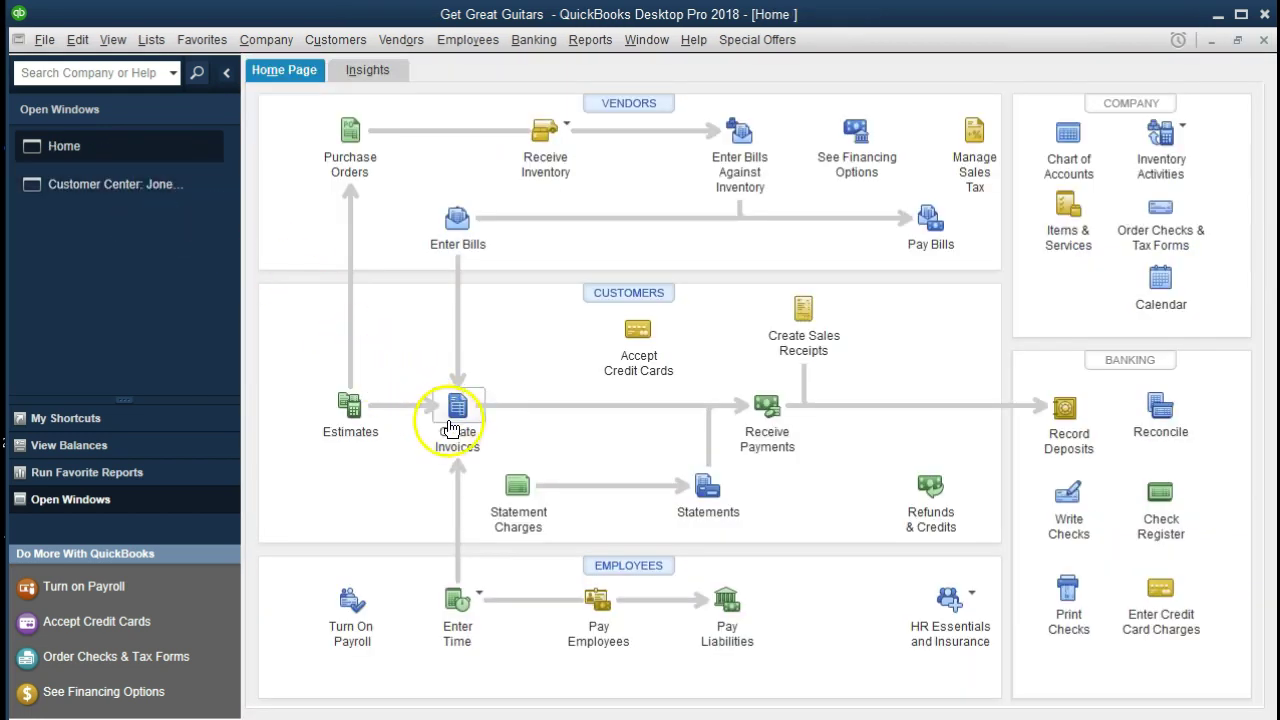
pyautogui.click(459, 419)
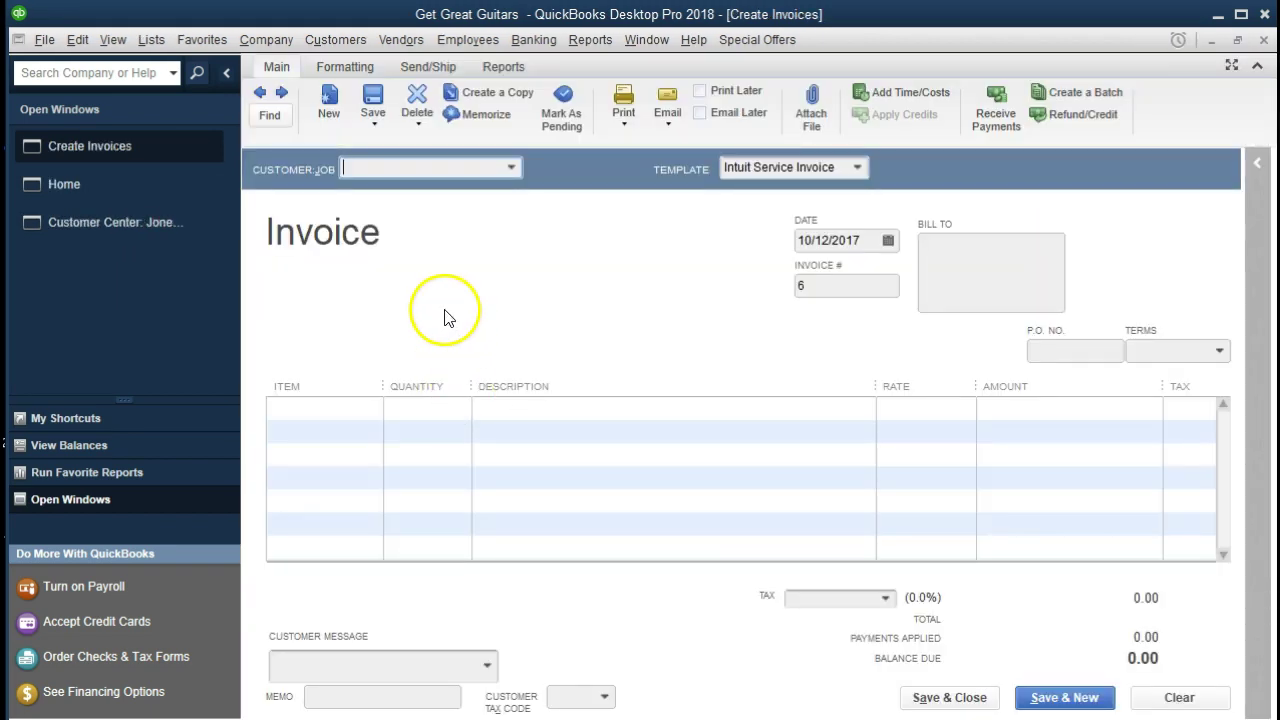
pyautogui.write('Jones Guitars:3005')
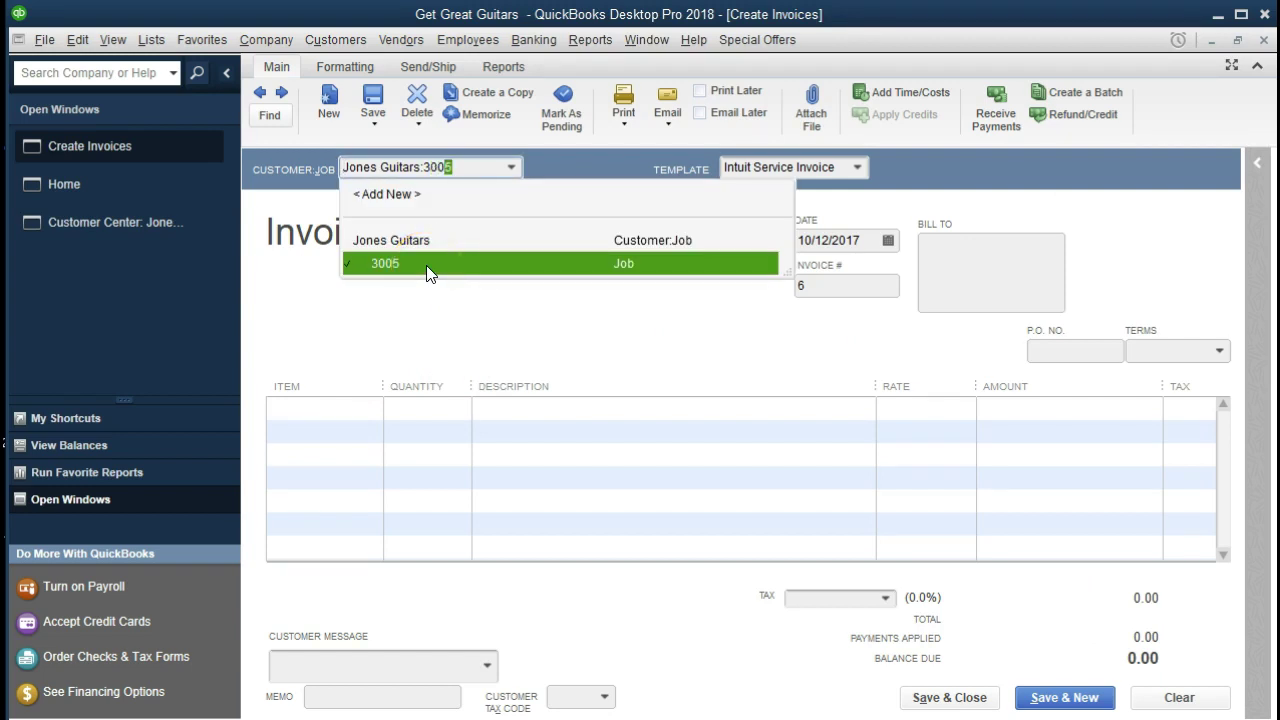
pyautogui.press('Tab')
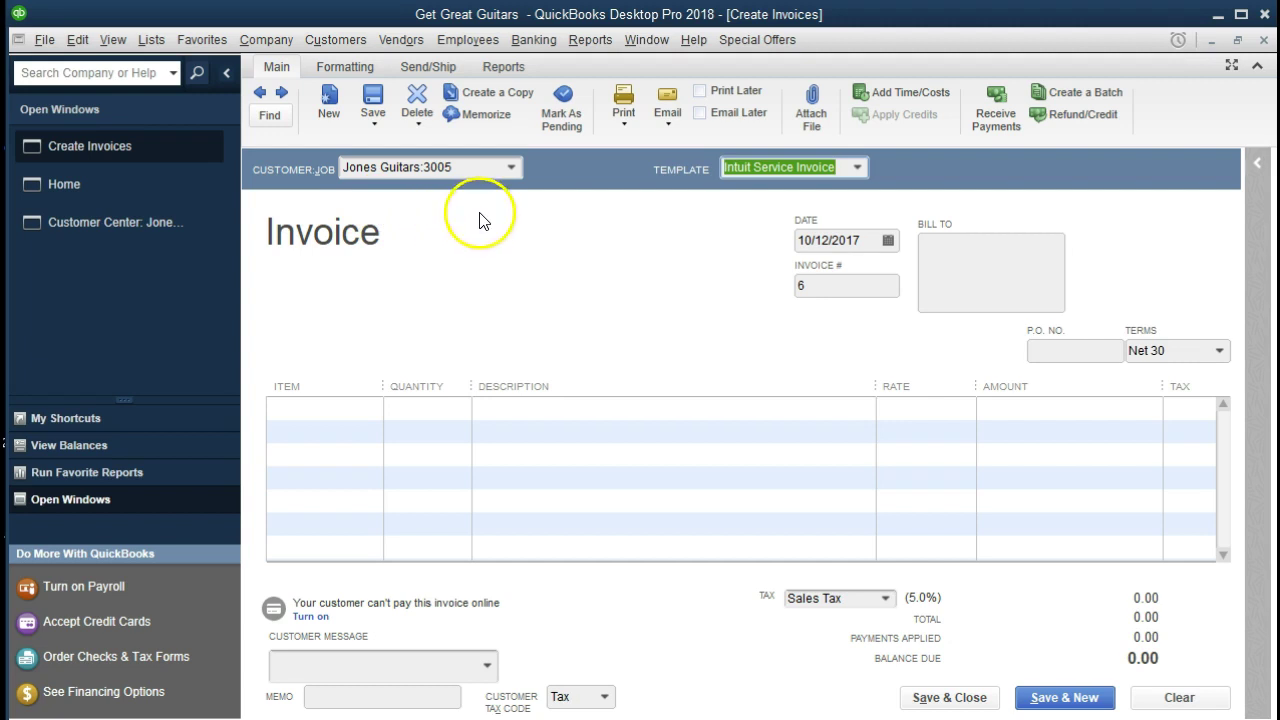
pyautogui.click(1264, 40)
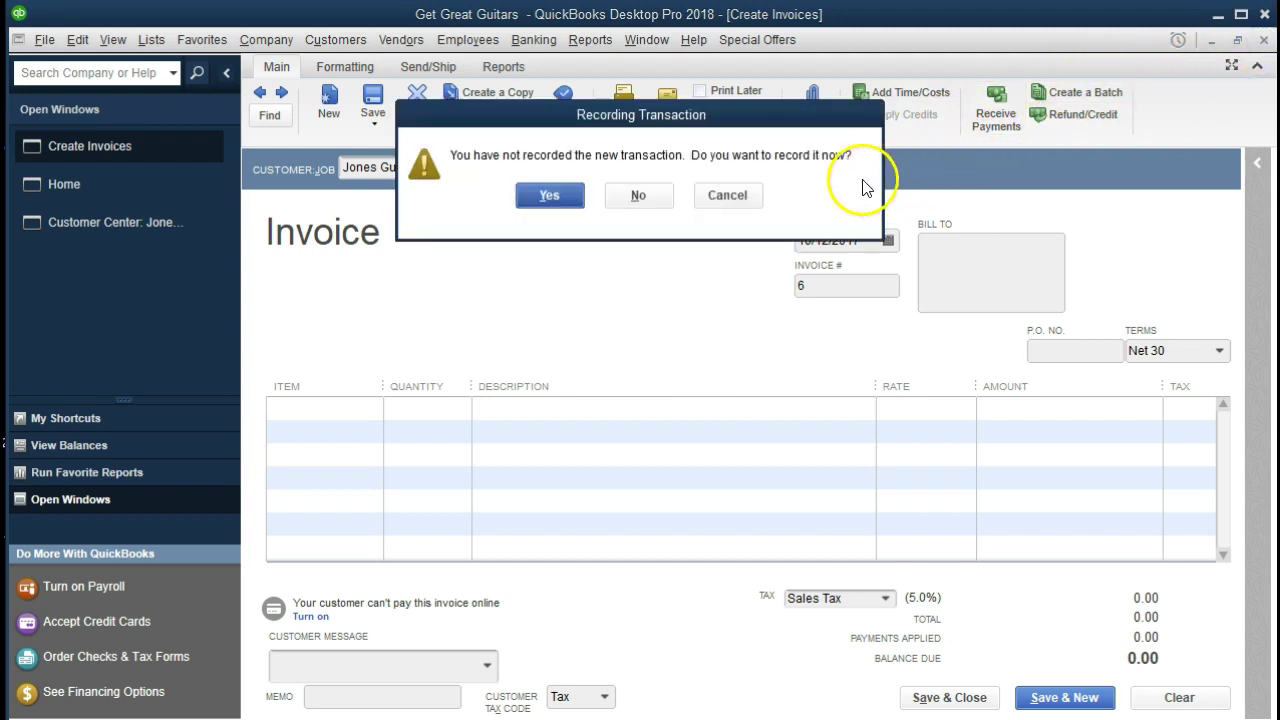
pyautogui.click(641, 197)
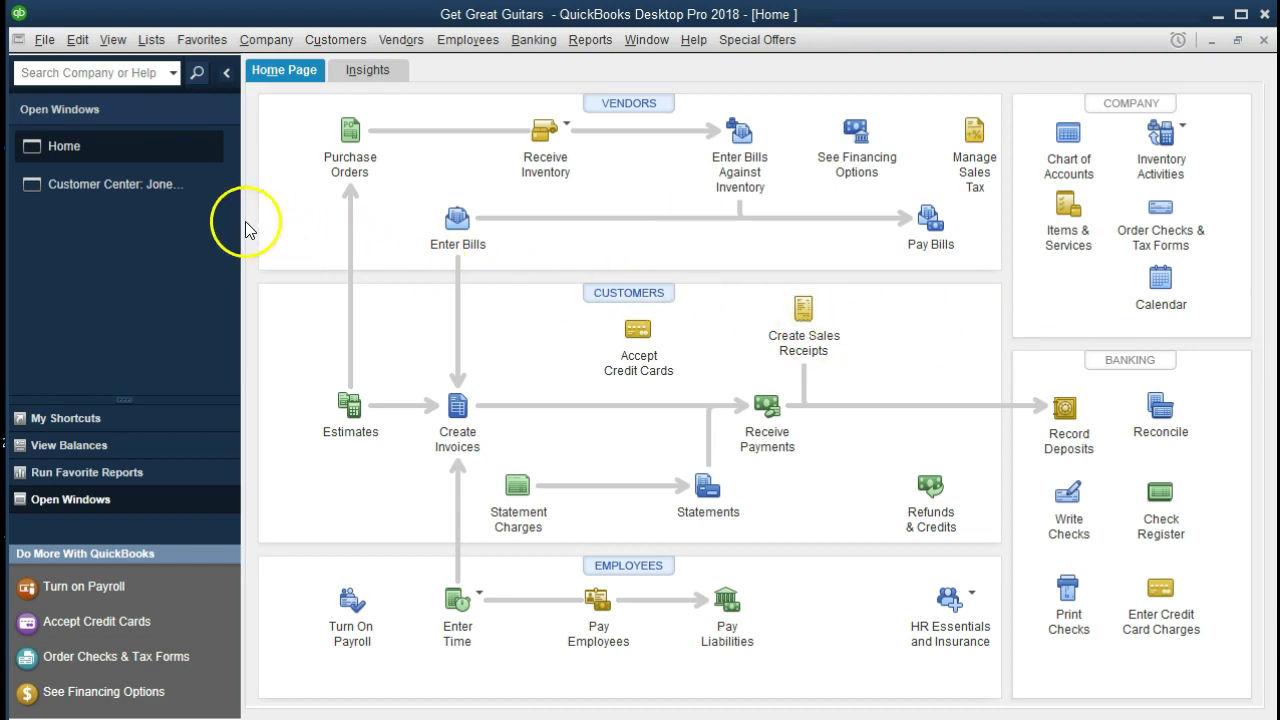
# In the Customer Center, widen the customer name column and add job 4002 under Sam The Guitar Man.
pyautogui.click(109, 198)
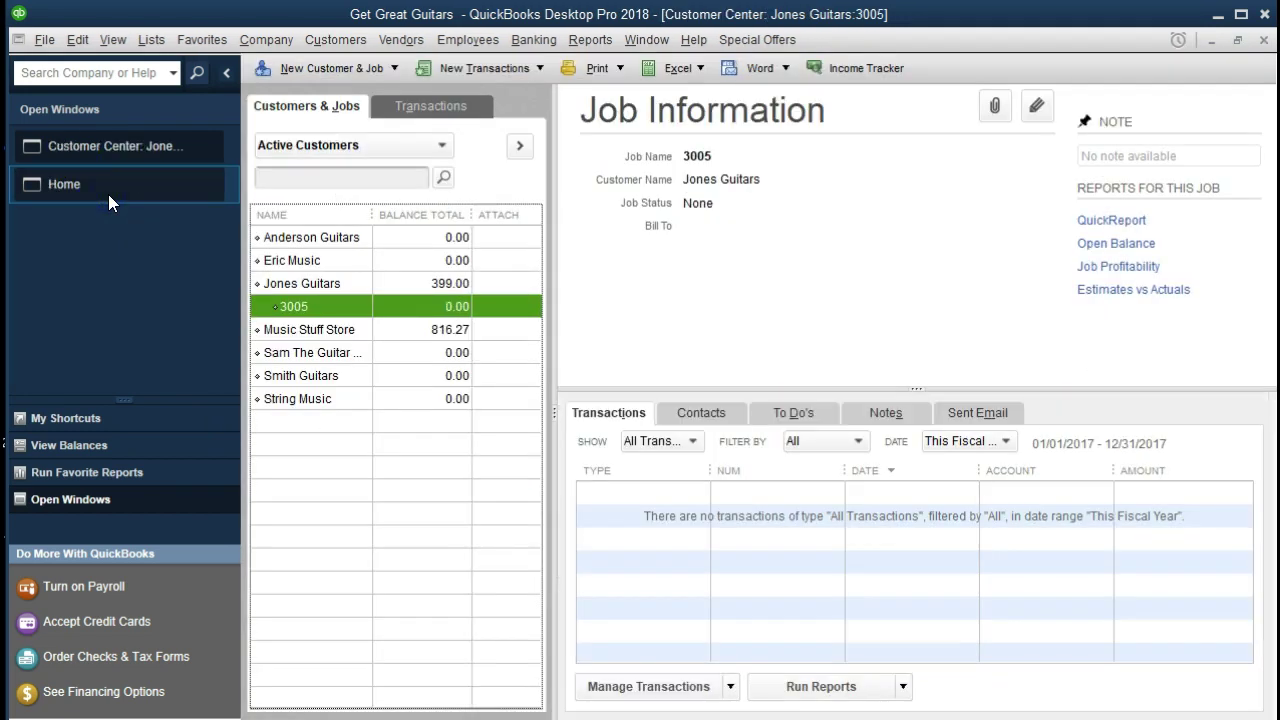
pyautogui.moveTo(372, 218); pyautogui.dragTo(407, 221)
pyautogui.click(343, 360)
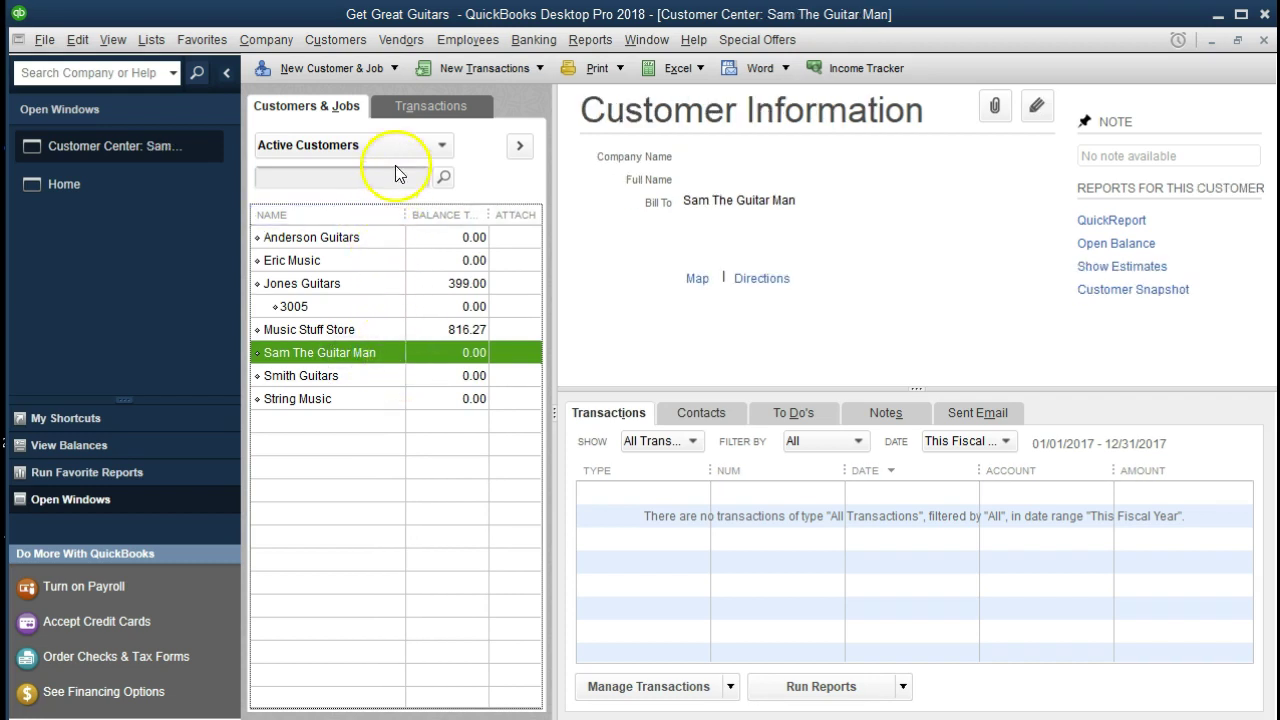
pyautogui.click(387, 70)
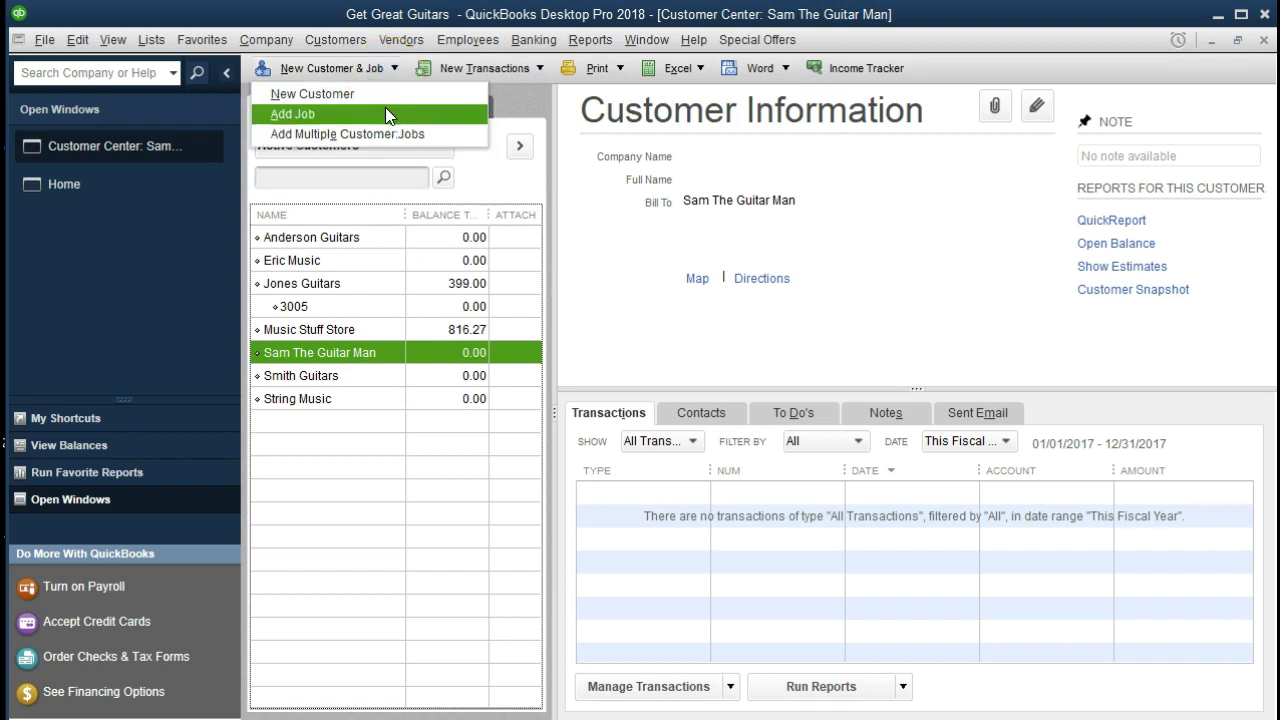
pyautogui.click(385, 114)
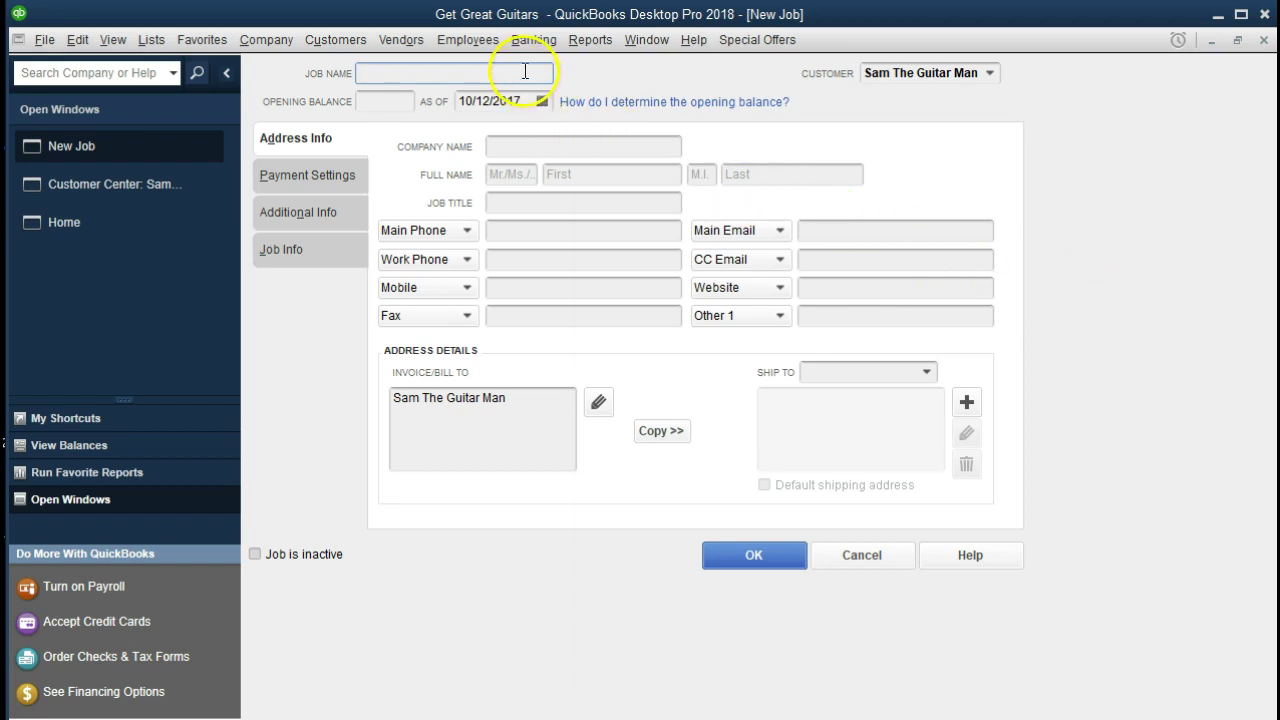
pyautogui.write('4002')
pyautogui.press('Tab')
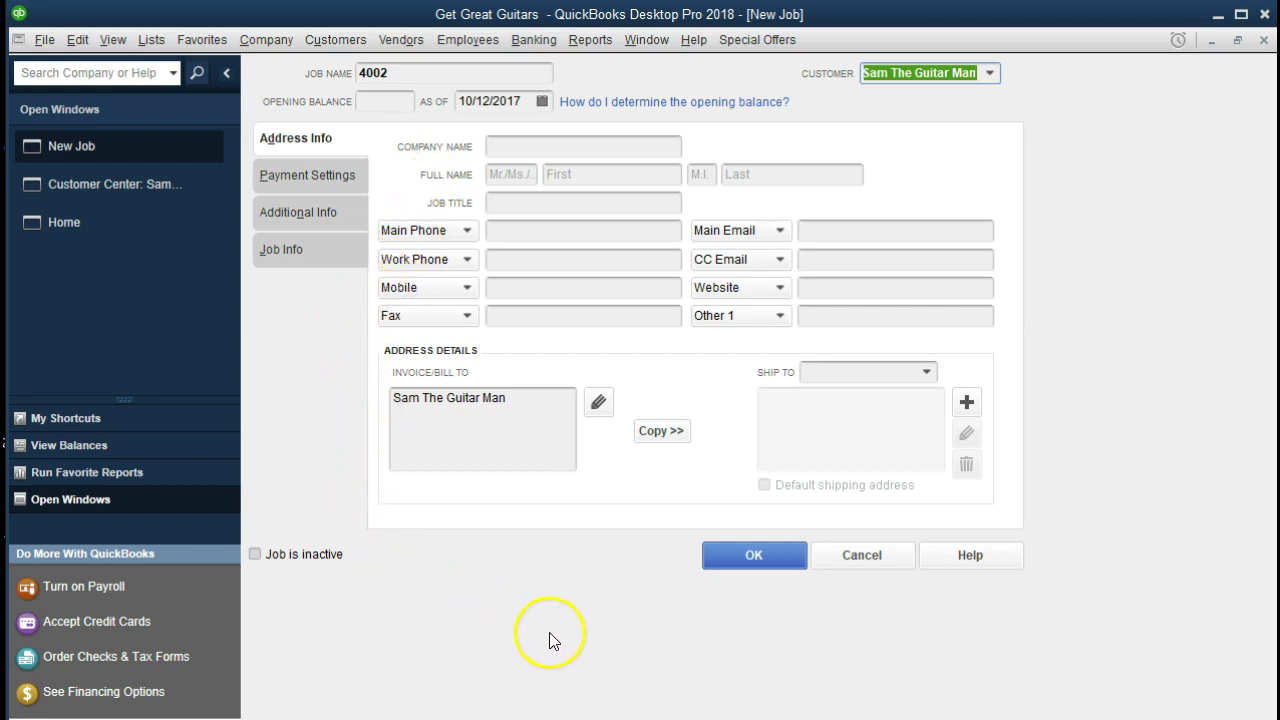
pyautogui.click(743, 560)
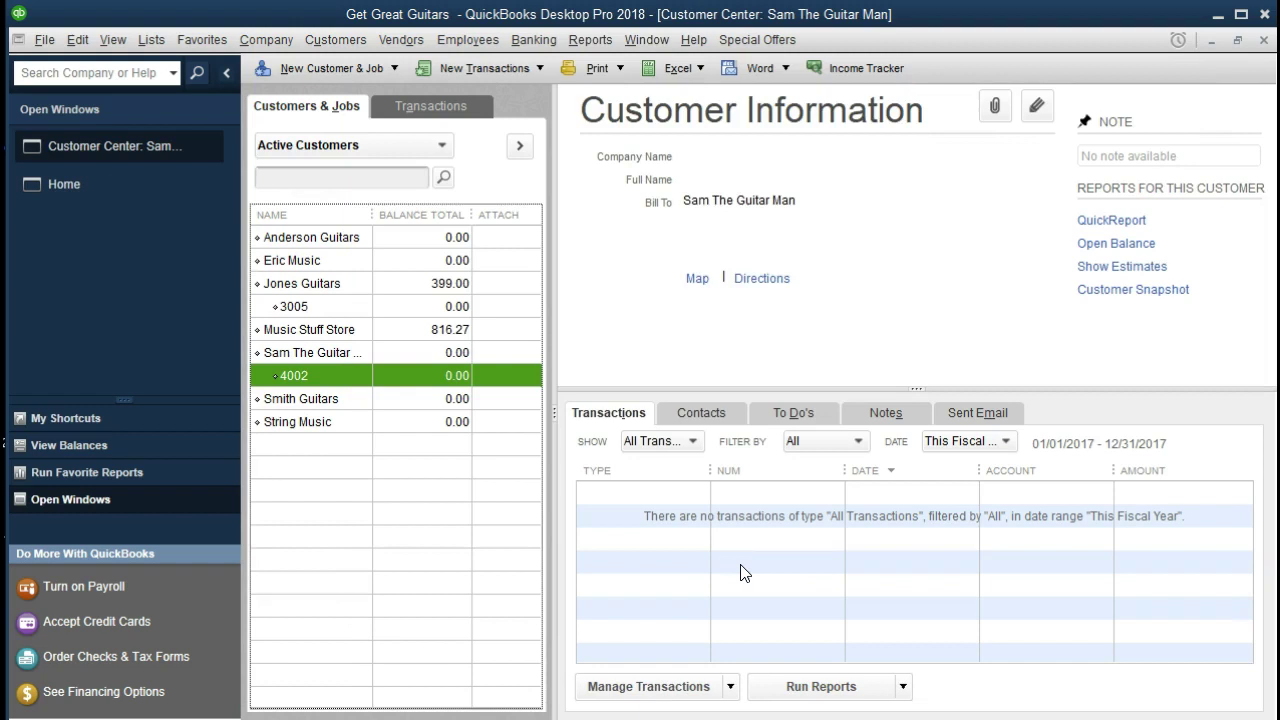